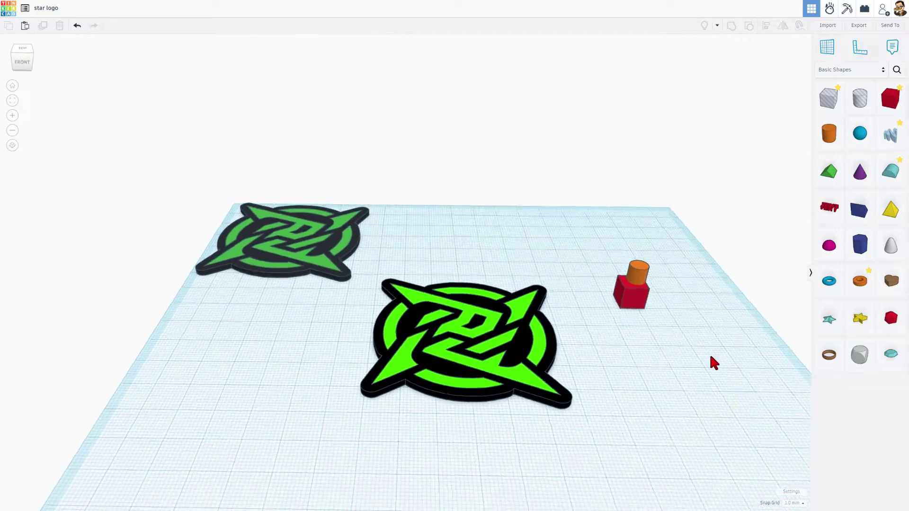
Slide the front green logo layer left off its black base with a Shift+Left super-nudge.
{"action": "right_click_drag", "start_coordinate": [711, 357], "coordinate": [720, 406]}
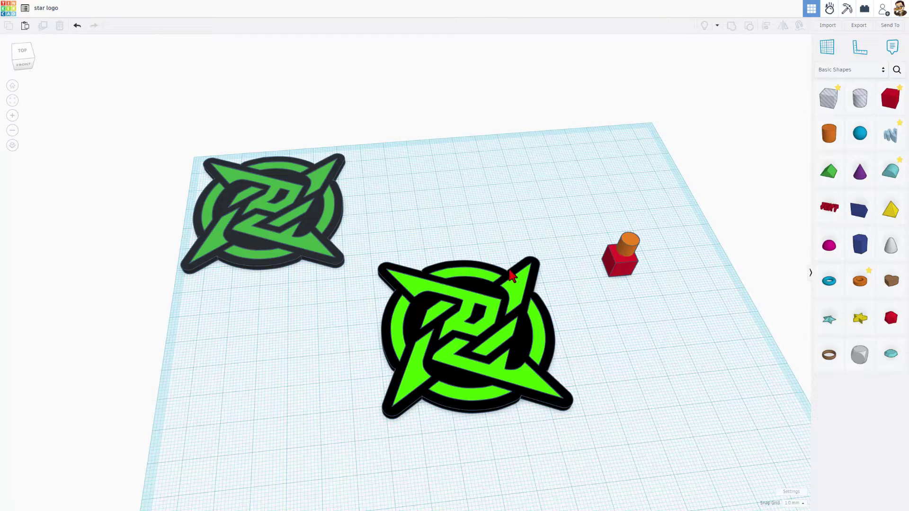
{"action": "right_click_drag", "start_coordinate": [635, 331], "coordinate": [606, 344]}
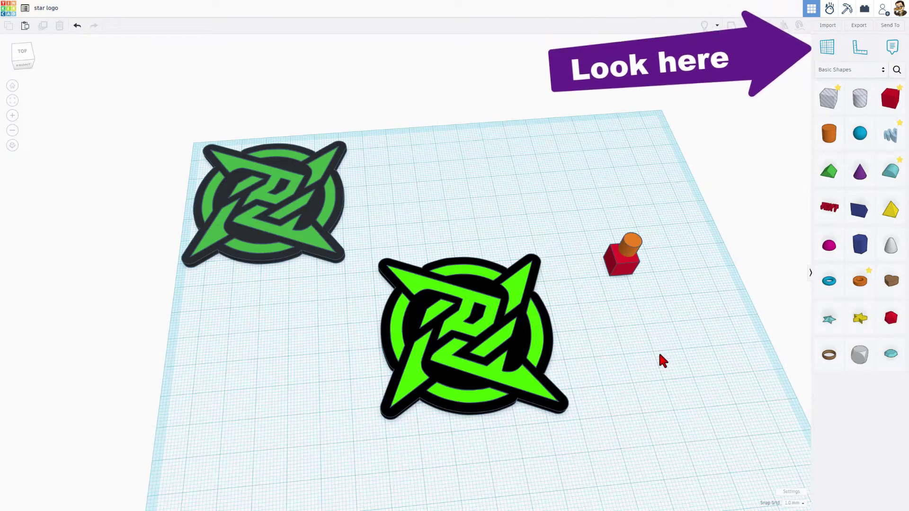
{"action": "right_click_drag", "start_coordinate": [658, 359], "coordinate": [612, 374]}
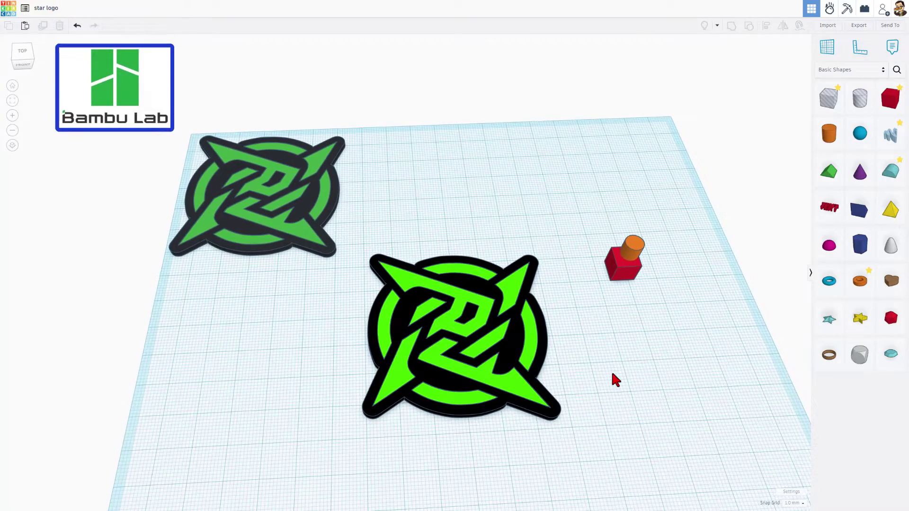
{"action": "left_click", "coordinate": [859, 26]}
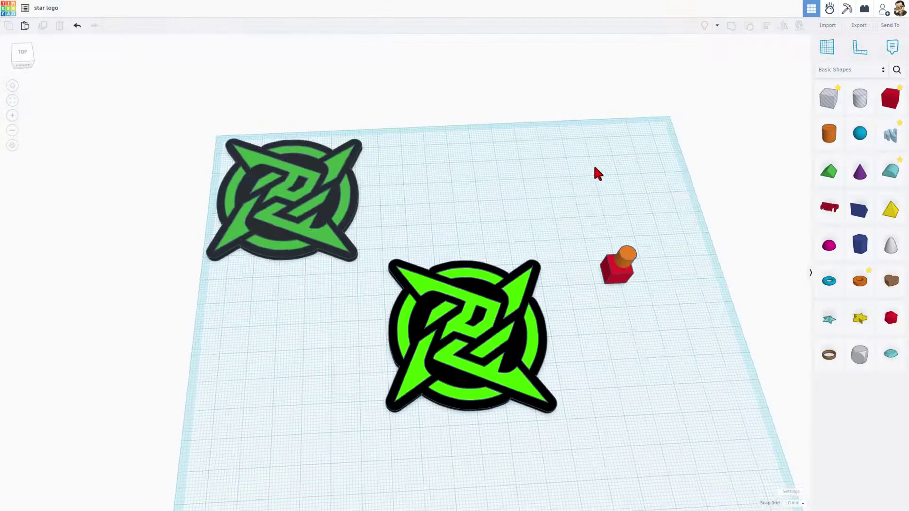
{"action": "right_click_drag", "start_coordinate": [594, 169], "coordinate": [582, 188]}
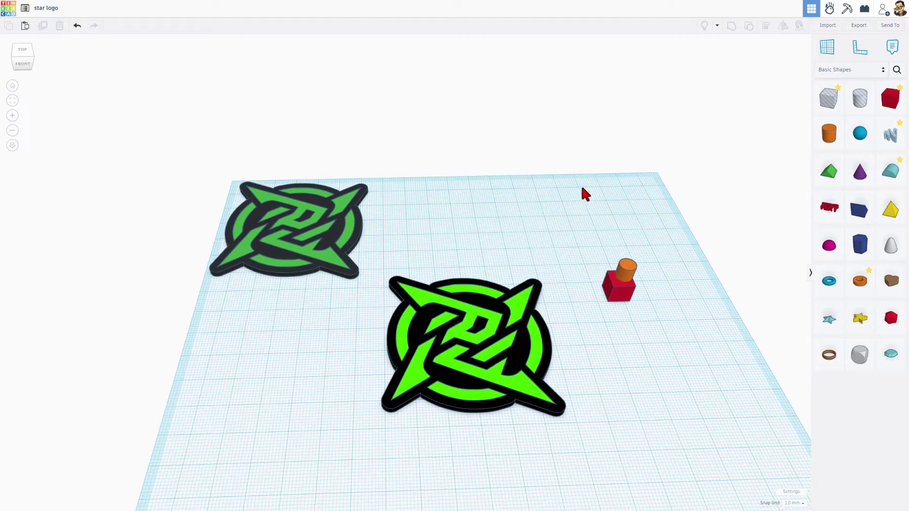
{"action": "left_click", "coordinate": [495, 327]}
{"action": "key", "text": "shift+Left"}
{"action": "key", "text": "shift+Left"}
{"action": "key", "text": "shift+Left"}
{"action": "key", "text": "shift+Left"}
{"action": "key", "text": "shift+Left"}
{"action": "key", "text": "shift+Left"}
{"action": "key", "text": "shift+Left"}
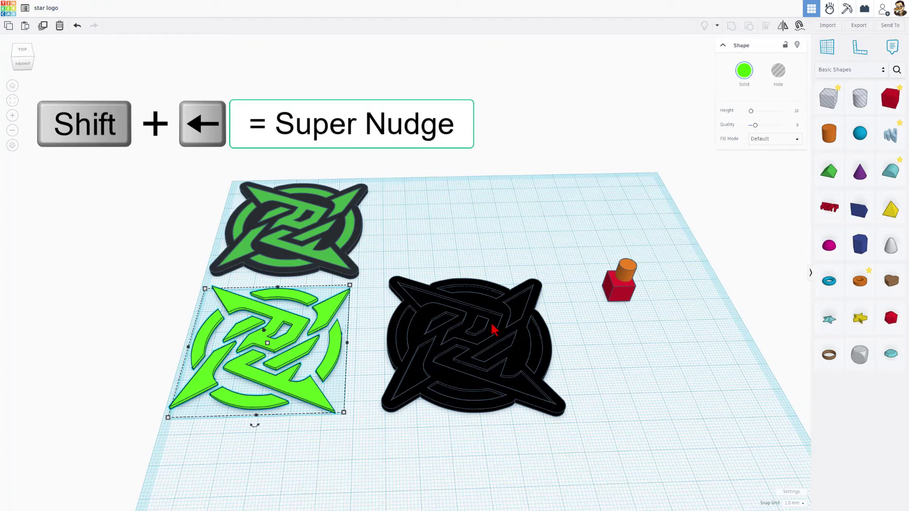
Ungroup the black base to expose its recessed star cut-outs.
{"action": "left_click", "coordinate": [465, 398]}
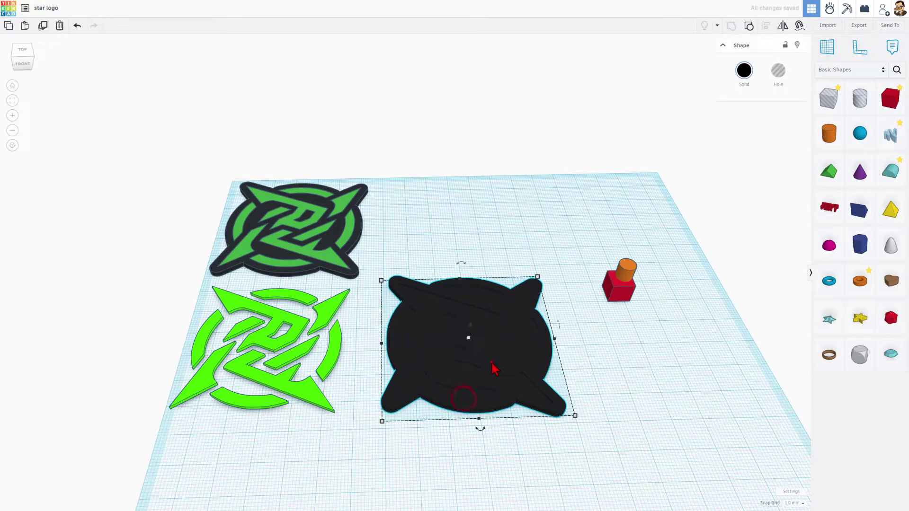
{"action": "left_click", "coordinate": [492, 362]}
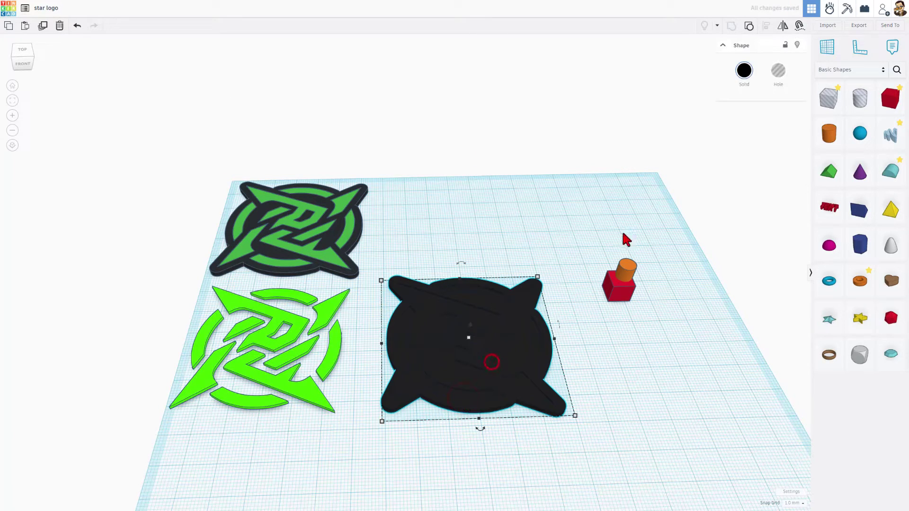
{"action": "left_click", "coordinate": [749, 26]}
{"action": "left_click", "coordinate": [645, 328]}
{"action": "scroll", "coordinate": [627, 366], "scroll_direction": "up", "scroll_amount": 1}
{"action": "scroll", "coordinate": [625, 361], "scroll_direction": "up", "scroll_amount": 1}
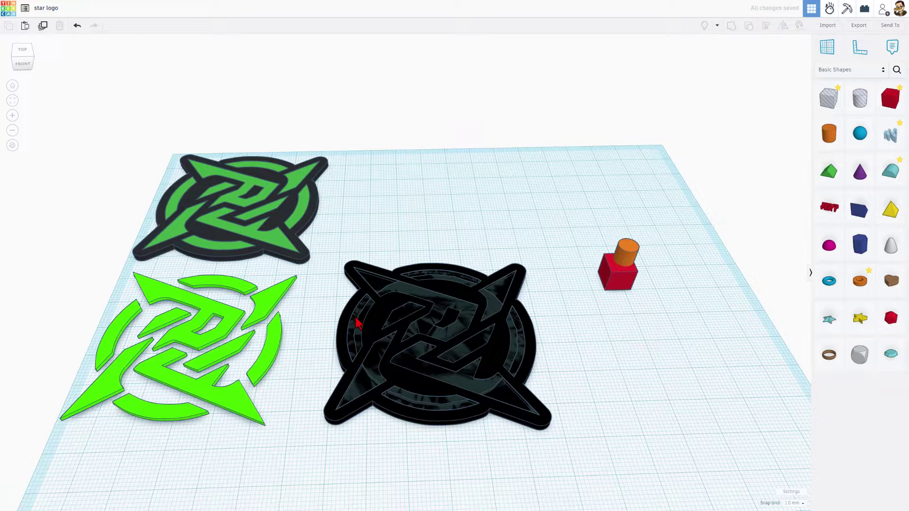
{"action": "left_click", "coordinate": [373, 365]}
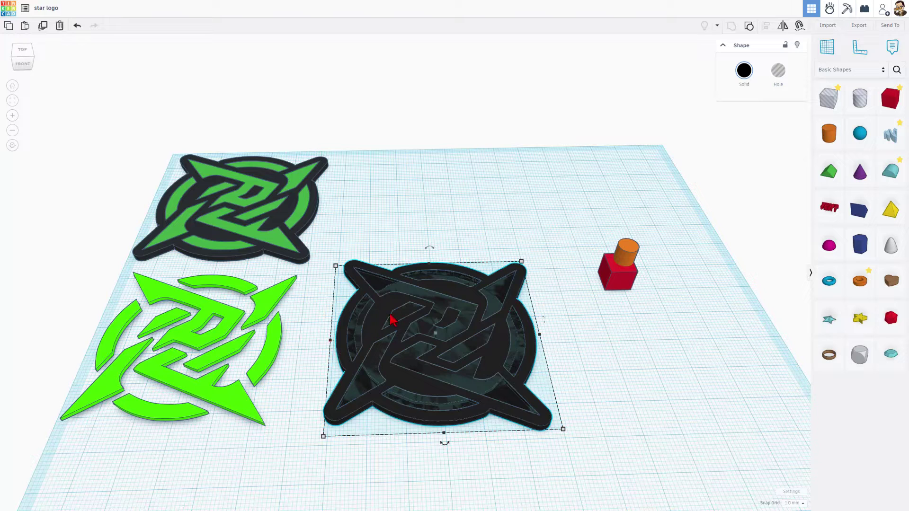
Hide the inner logo piece and ungroup the black base into its parts.
{"action": "left_click", "coordinate": [418, 301]}
{"action": "left_click", "coordinate": [797, 45]}
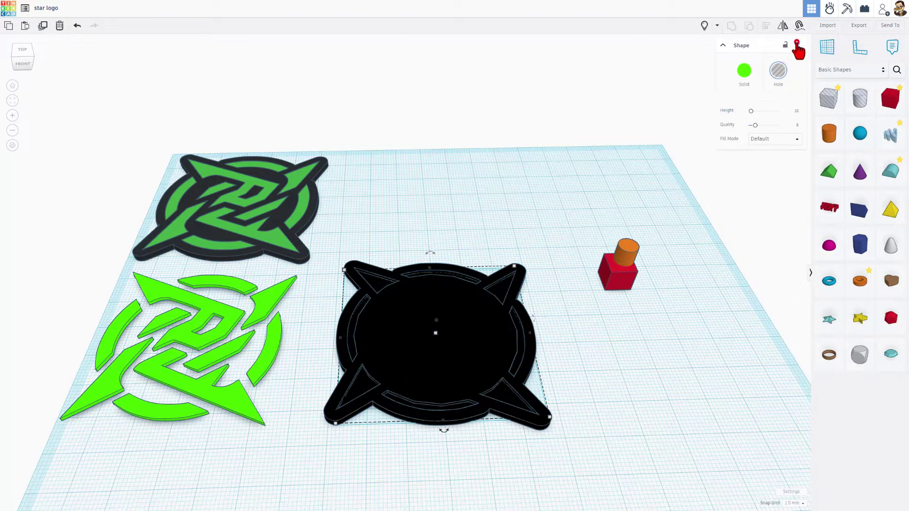
{"action": "left_click", "coordinate": [452, 337]}
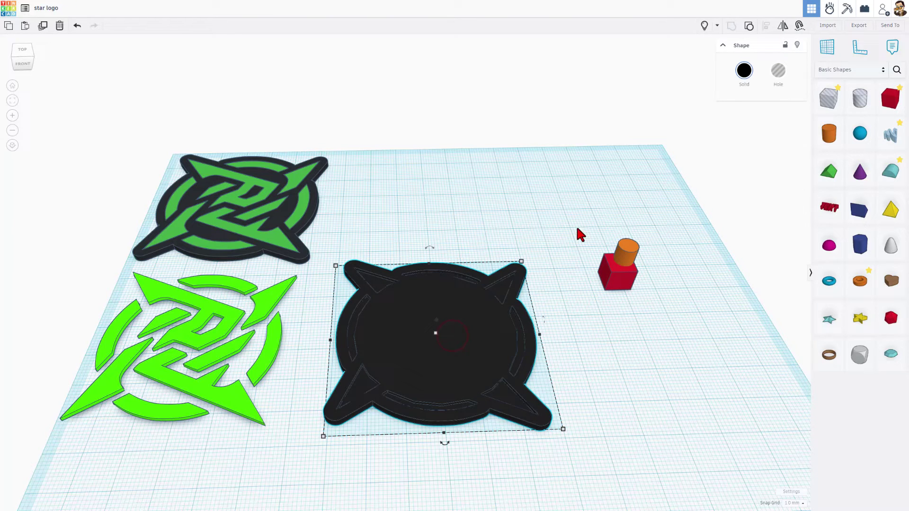
{"action": "left_click", "coordinate": [747, 27]}
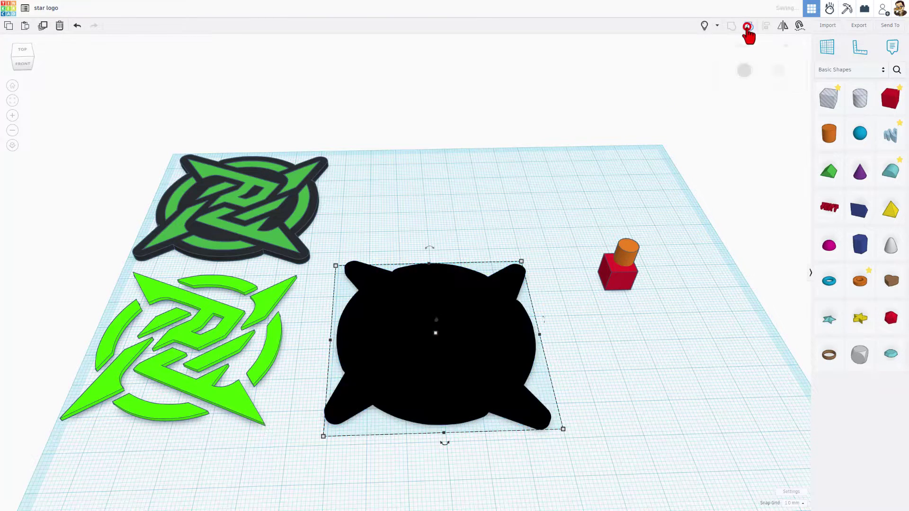
{"action": "left_click", "coordinate": [575, 259]}
{"action": "left_click", "coordinate": [480, 343]}
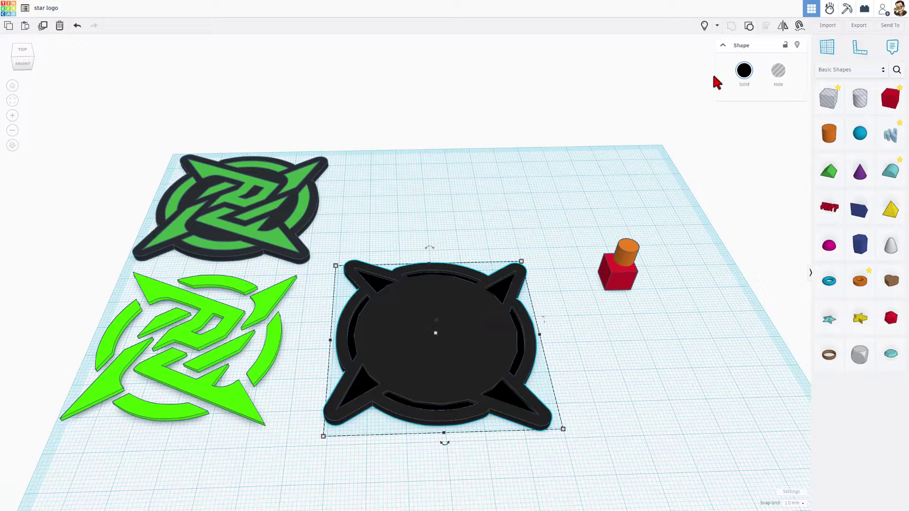
{"action": "left_click", "coordinate": [748, 25]}
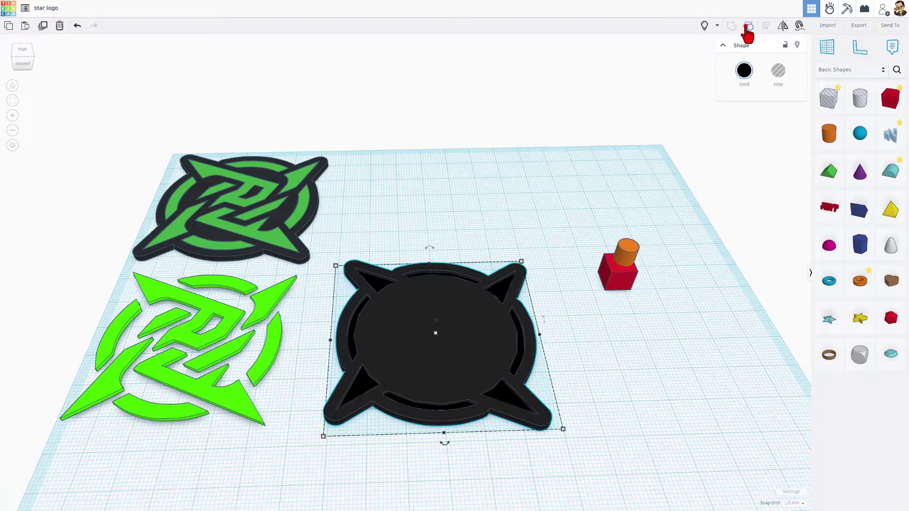
{"action": "left_click", "coordinate": [625, 317]}
Hide the orange cylinder and the solid black base piece, leaving the star outline.
{"action": "right_click_drag", "start_coordinate": [544, 339], "coordinate": [575, 320]}
{"action": "left_click", "coordinate": [469, 307]}
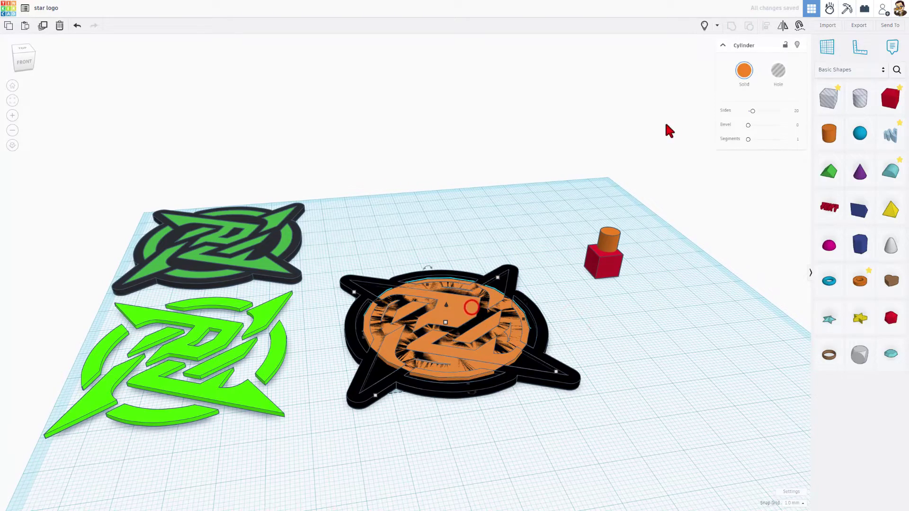
{"action": "left_click", "coordinate": [797, 45]}
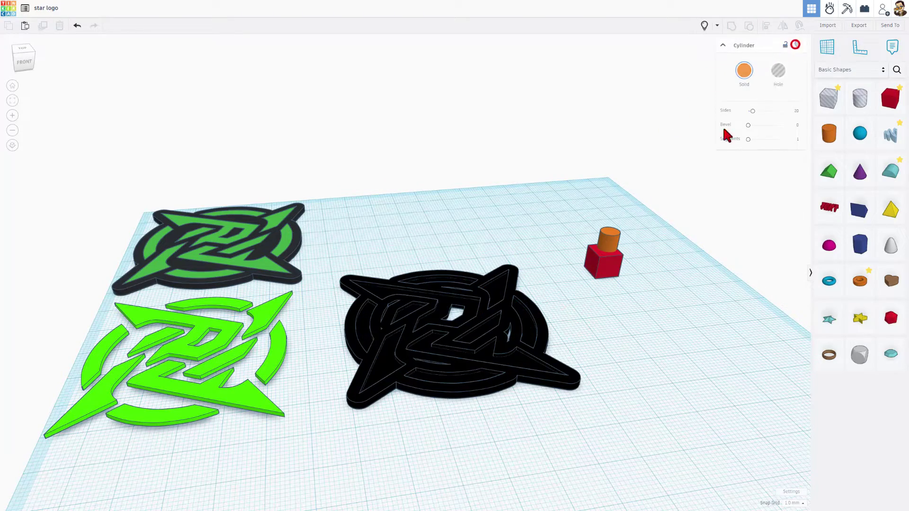
{"action": "left_click", "coordinate": [578, 292]}
{"action": "right_click_drag", "start_coordinate": [592, 265], "coordinate": [497, 355]}
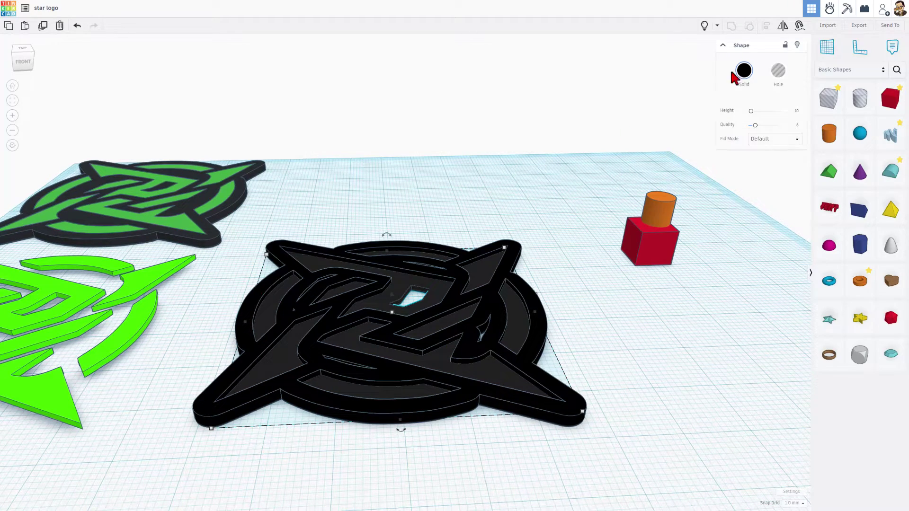
{"action": "left_click", "coordinate": [797, 45]}
{"action": "right_click_drag", "start_coordinate": [683, 190], "coordinate": [349, 290]}
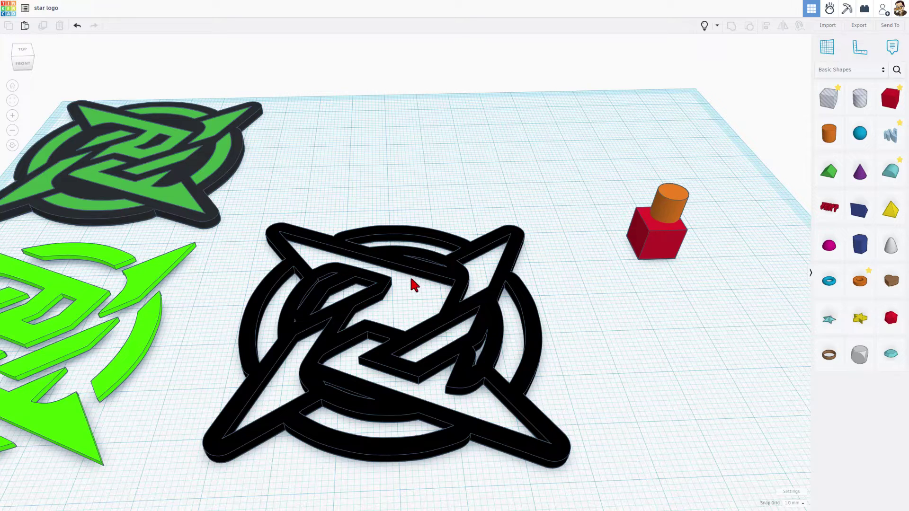
Show all hidden pieces and group the black and orange parts into one base with Ctrl+G.
{"action": "left_click", "coordinate": [705, 26]}
{"action": "mouse_move", "coordinate": [462, 197]}
{"action": "right_mouse_down"}
{"action": "mouse_move", "coordinate": [489, 194]}
{"action": "mouse_move", "coordinate": [467, 188]}
{"action": "right_mouse_up"}
{"action": "left_click_drag", "start_coordinate": [528, 191], "coordinate": [276, 451]}
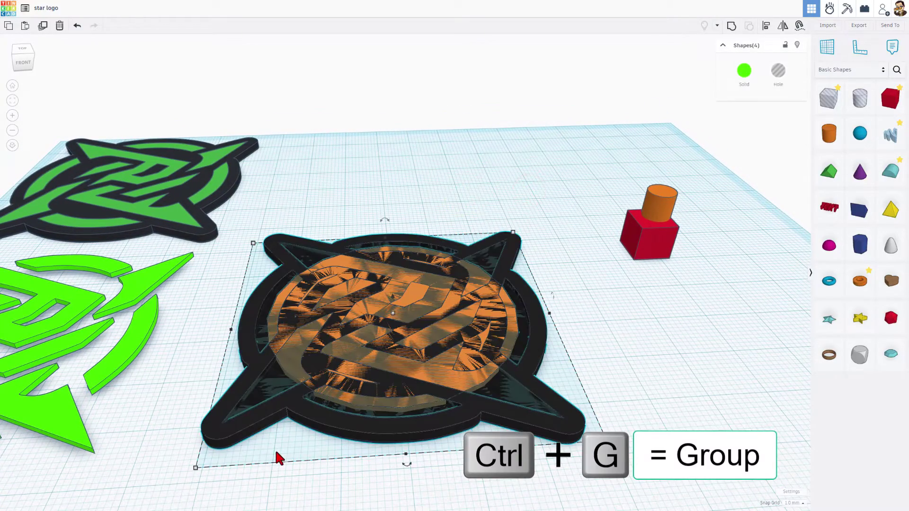
{"action": "key", "text": "ctrl+g"}
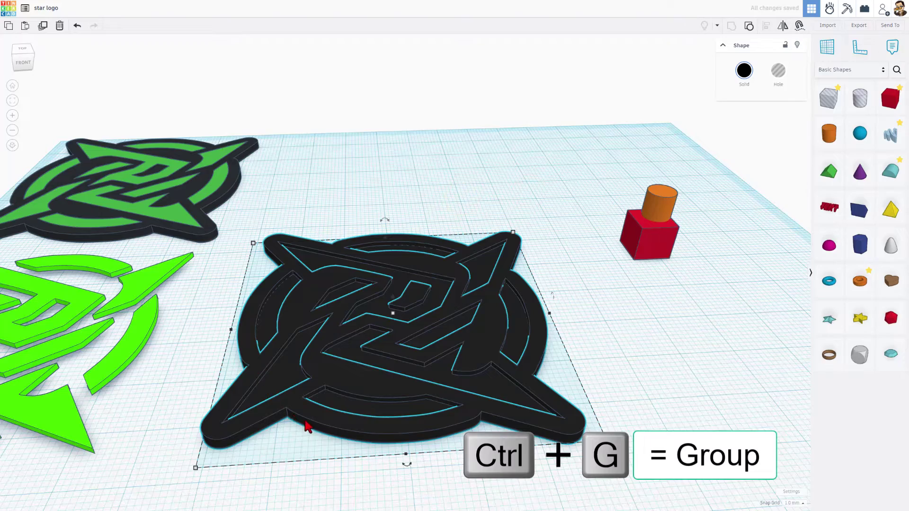
{"action": "right_click_drag", "start_coordinate": [307, 427], "coordinate": [284, 397]}
{"action": "scroll", "coordinate": [303, 403], "scroll_direction": "down", "scroll_amount": 5}
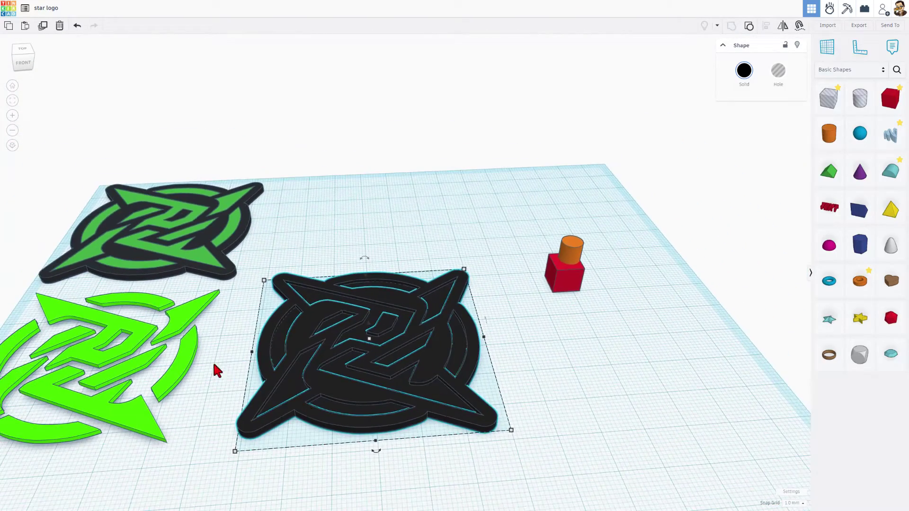
Align the green logo layer back onto the black base using the bottom align handle.
{"action": "left_click", "coordinate": [223, 364]}
{"action": "left_click_drag", "start_coordinate": [160, 359], "coordinate": [367, 397]}
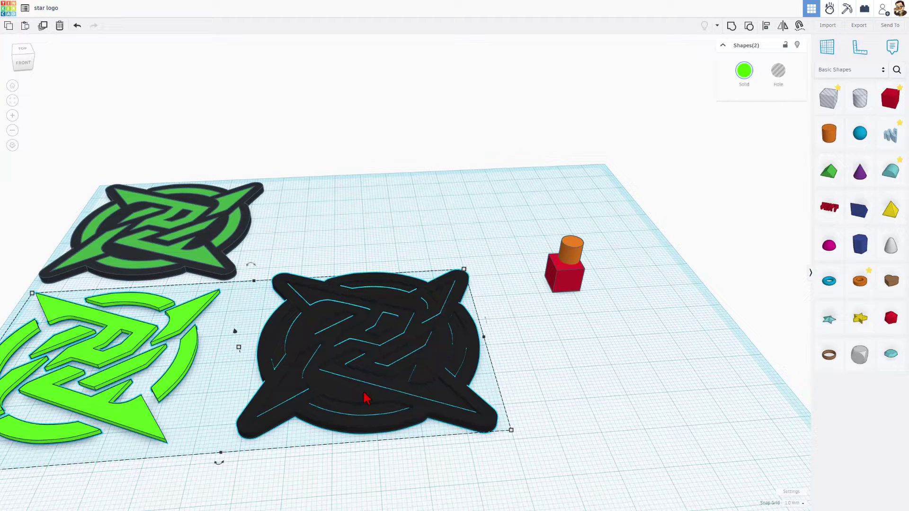
{"action": "key", "text": "l"}
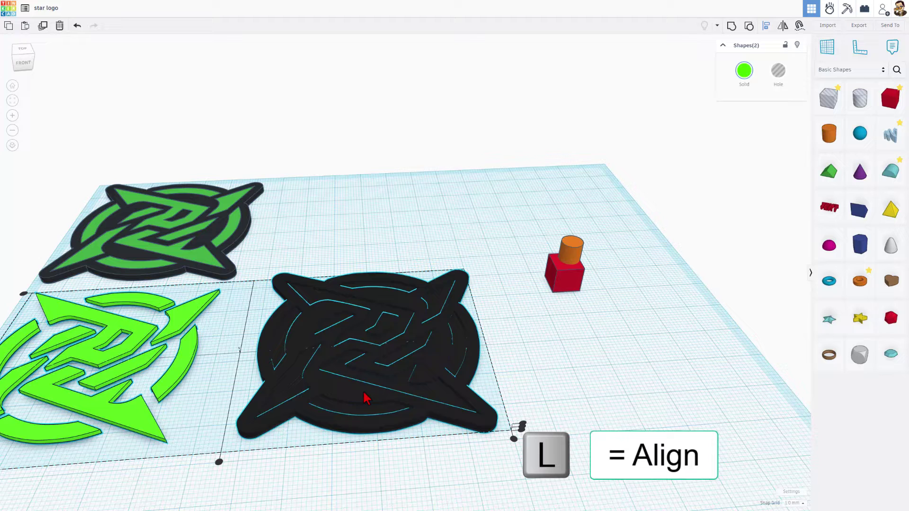
{"action": "scroll", "coordinate": [368, 396], "scroll_direction": "down", "scroll_amount": 1}
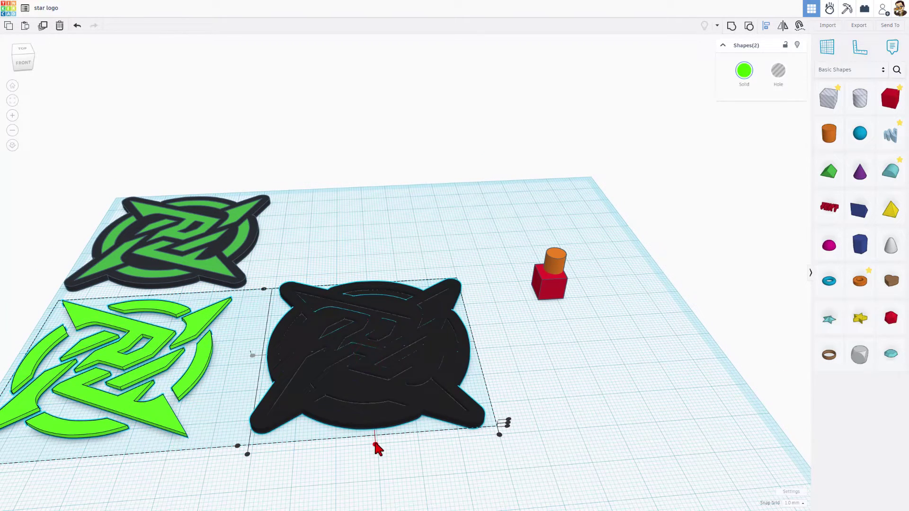
{"action": "left_click", "coordinate": [375, 445]}
{"action": "left_click", "coordinate": [506, 375]}
{"action": "right_click_drag", "start_coordinate": [509, 388], "coordinate": [483, 377]}
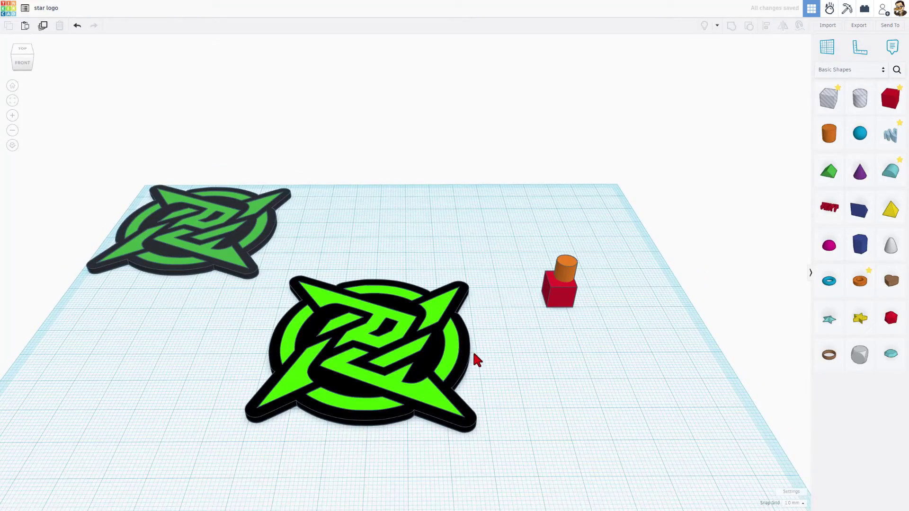
Export the assembled front logo as an STL file to Downloads.
{"action": "left_click", "coordinate": [454, 352]}
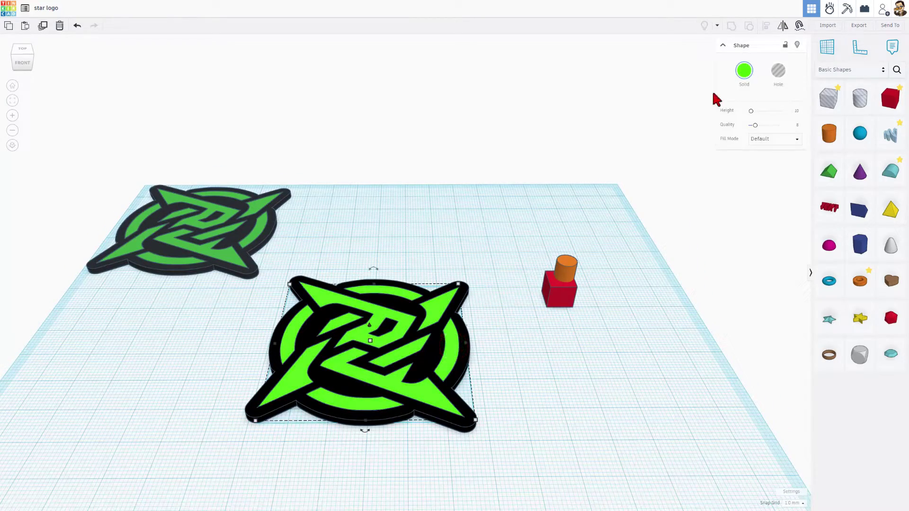
{"action": "left_click", "coordinate": [858, 25]}
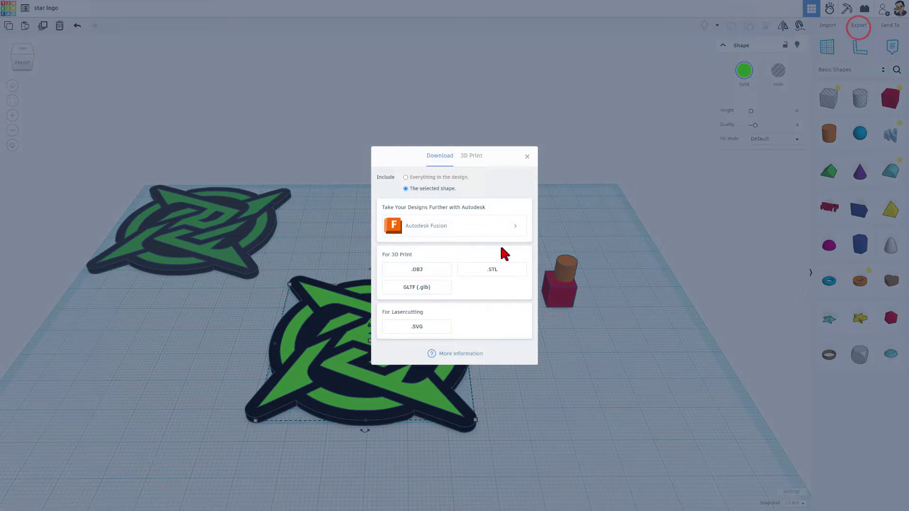
{"action": "left_click", "coordinate": [482, 271]}
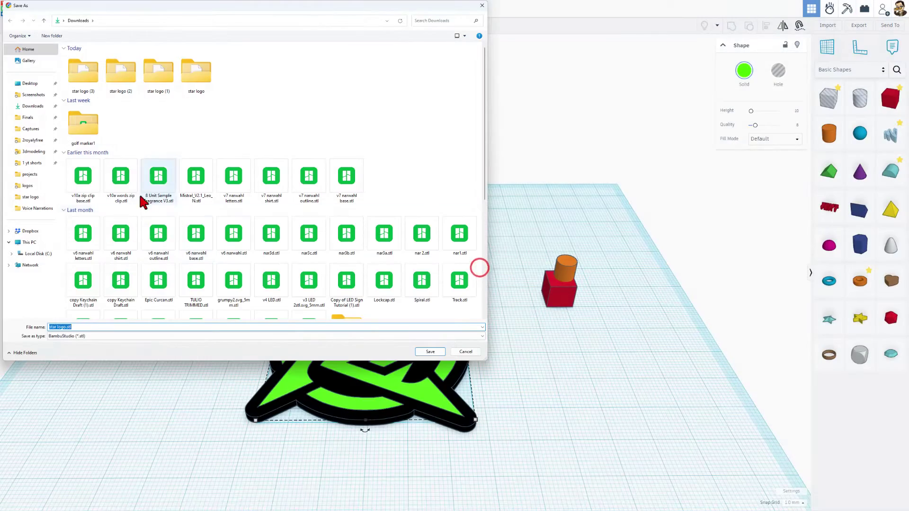
{"action": "left_click", "coordinate": [64, 327]}
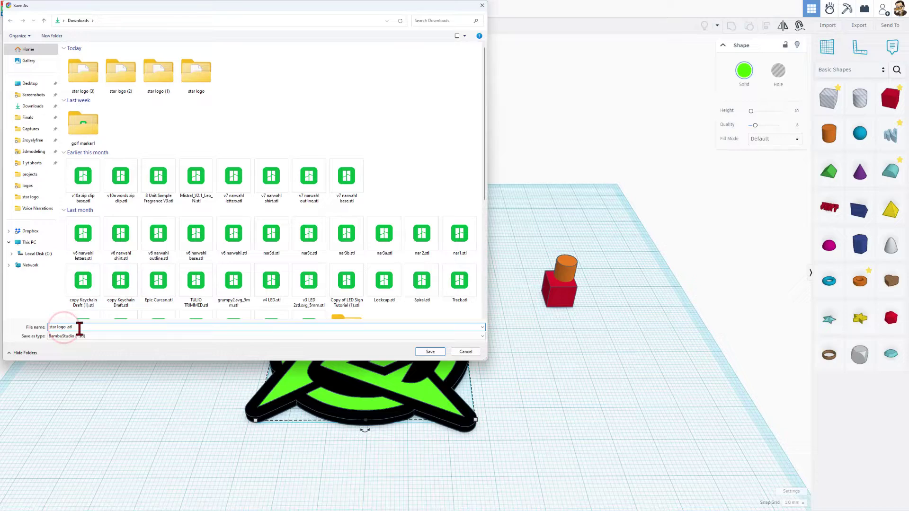
{"action": "left_click", "coordinate": [430, 351]}
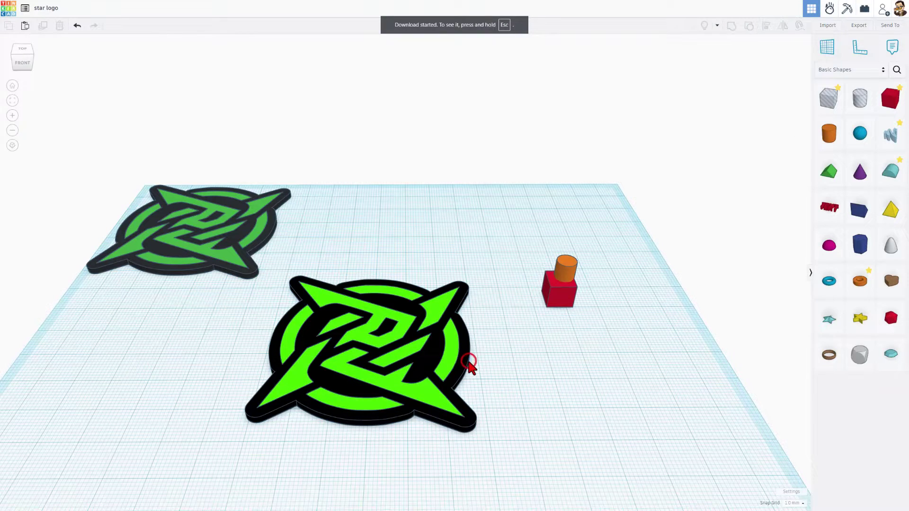
Export just the black base as 'star logo base.stl' into Downloads.
{"action": "left_click", "coordinate": [468, 363]}
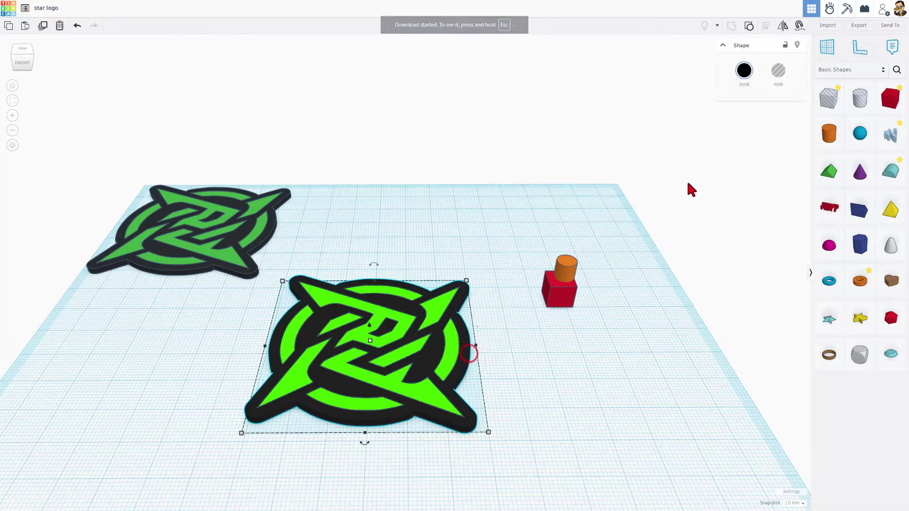
{"action": "left_click", "coordinate": [859, 26]}
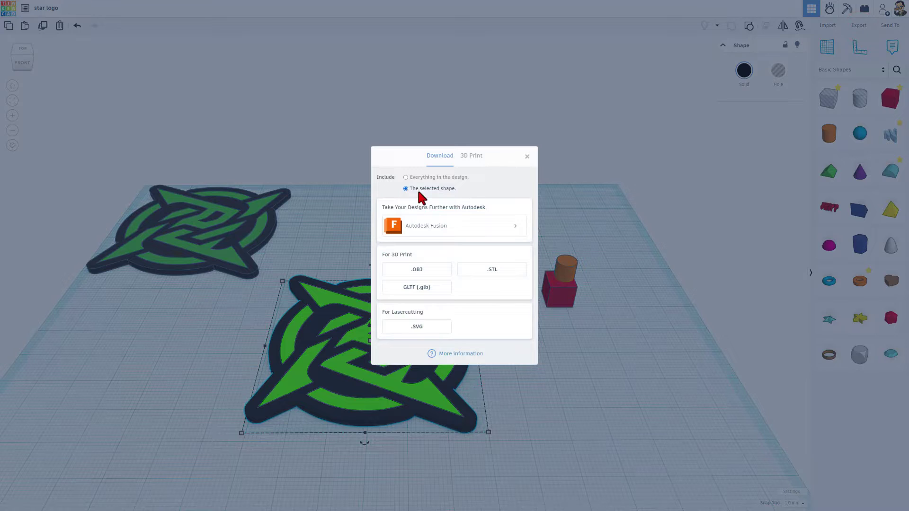
{"action": "left_click", "coordinate": [488, 271]}
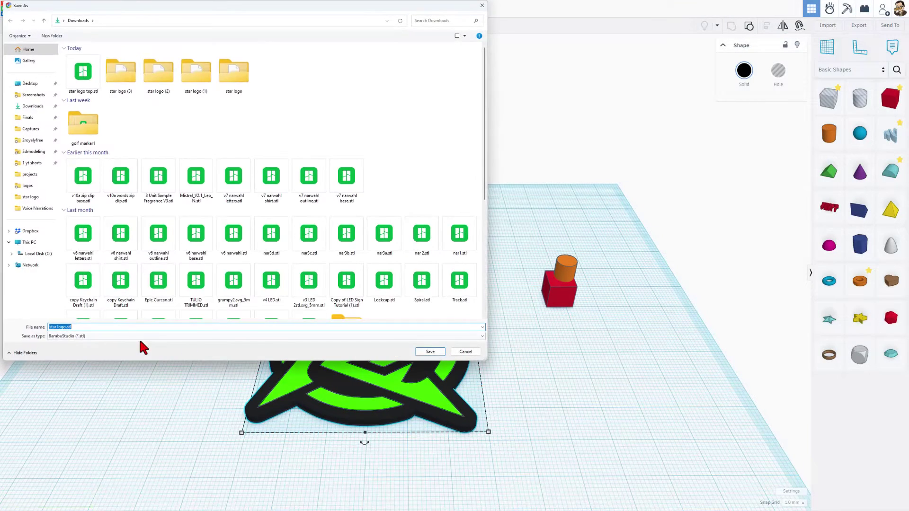
{"action": "left_click", "coordinate": [64, 327]}
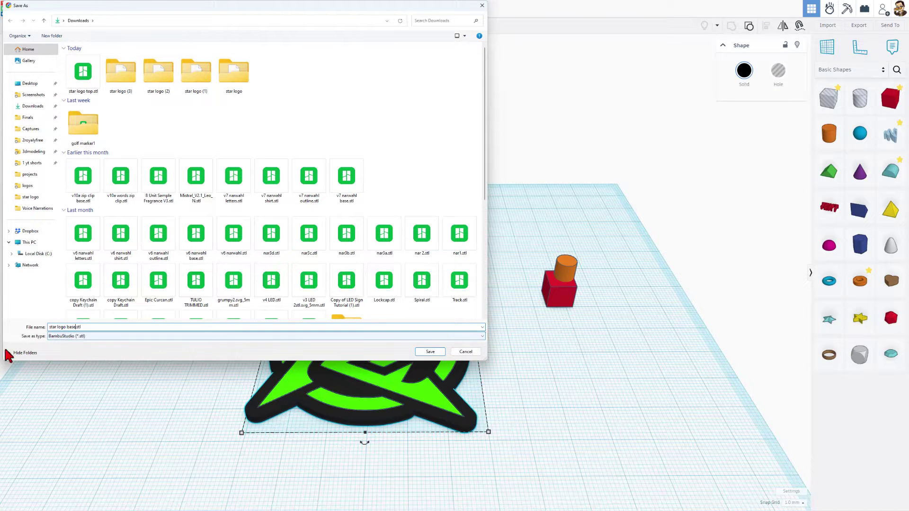
{"action": "left_click", "coordinate": [430, 351]}
{"action": "left_click", "coordinate": [432, 251]}
{"action": "right_click_drag", "start_coordinate": [432, 251], "coordinate": [351, 192]}
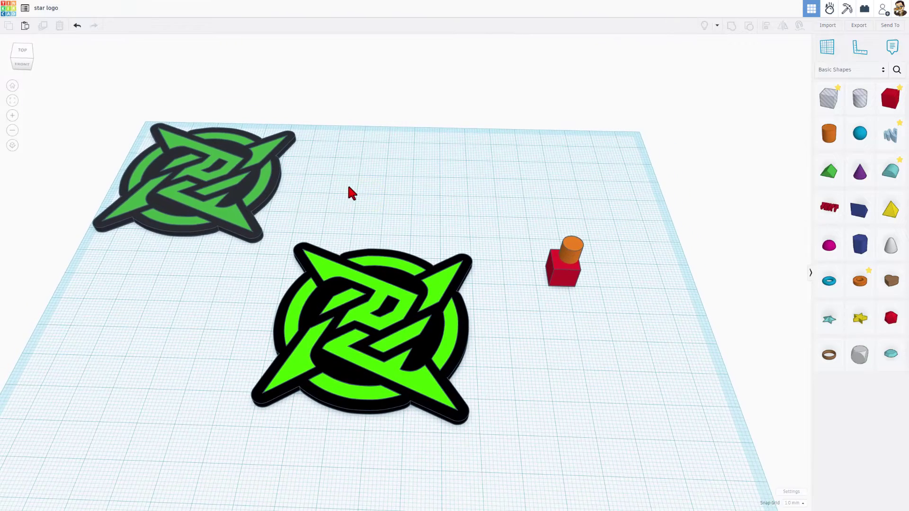
{"action": "left_click", "coordinate": [323, 162]}
{"action": "left_click_drag", "start_coordinate": [455, 216], "coordinate": [320, 329]}
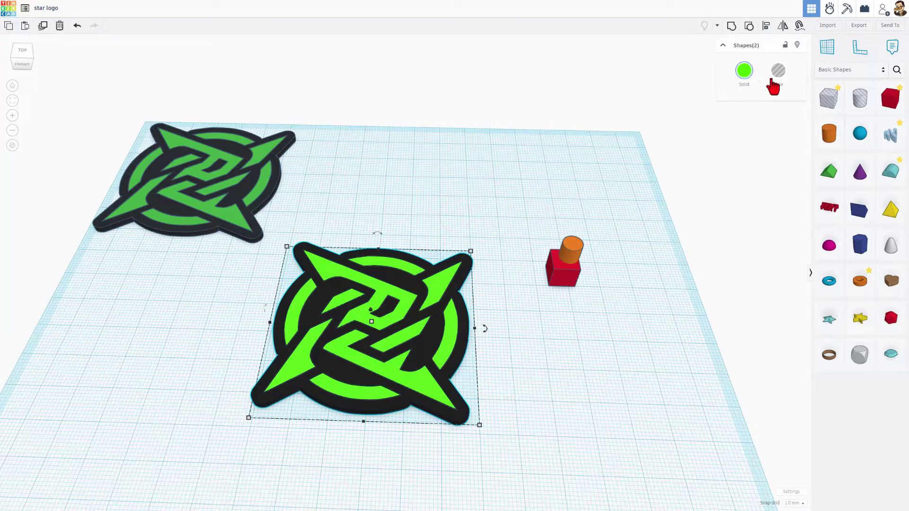
{"action": "left_click", "coordinate": [859, 26]}
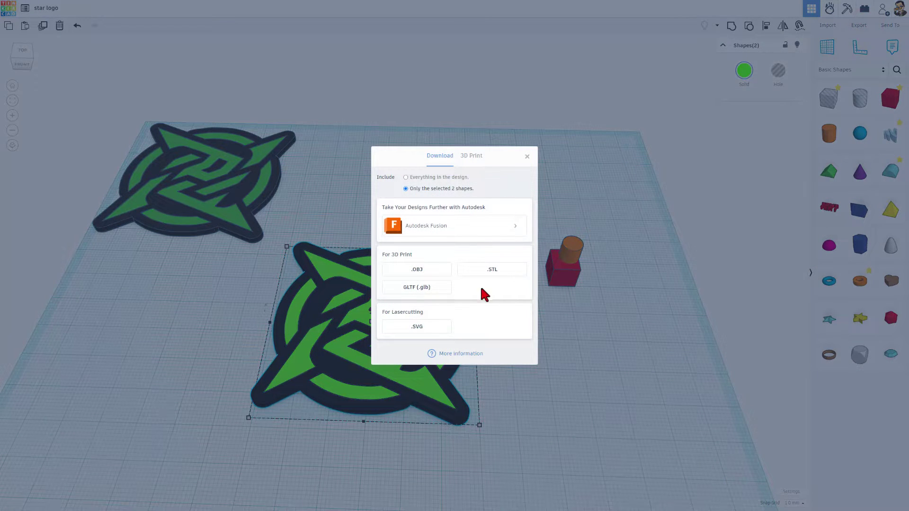
{"action": "left_click", "coordinate": [415, 269]}
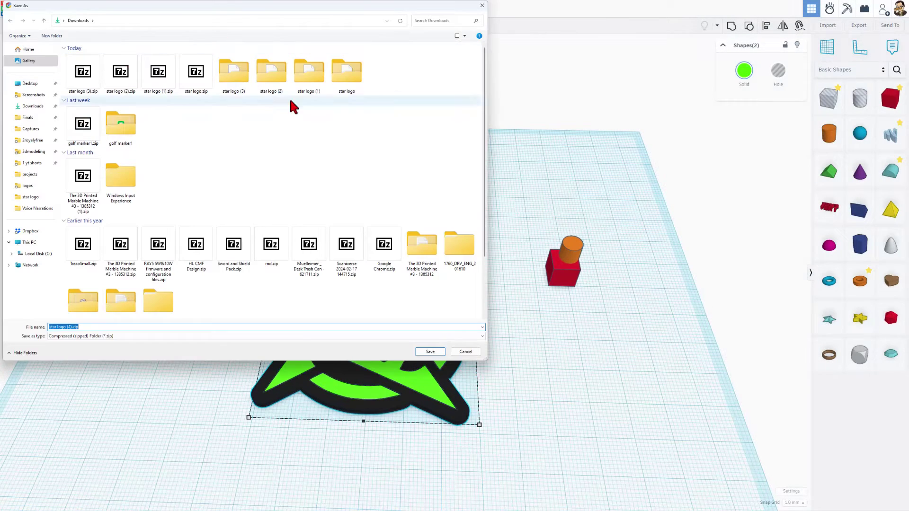
{"action": "left_click", "coordinate": [469, 352]}
{"action": "left_click", "coordinate": [504, 235]}
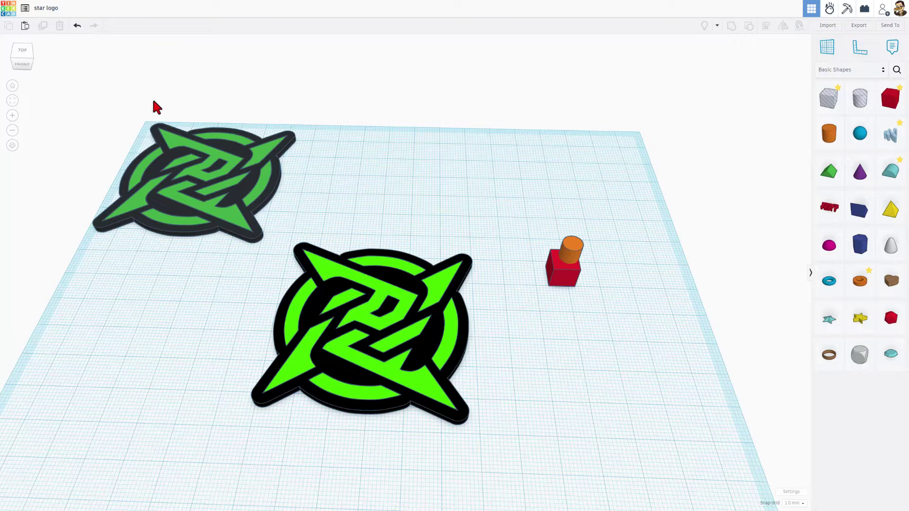
Switch to File Explorer and open the 'star logo' folder in Downloads.
{"action": "key", "text": "alt+Tab"}
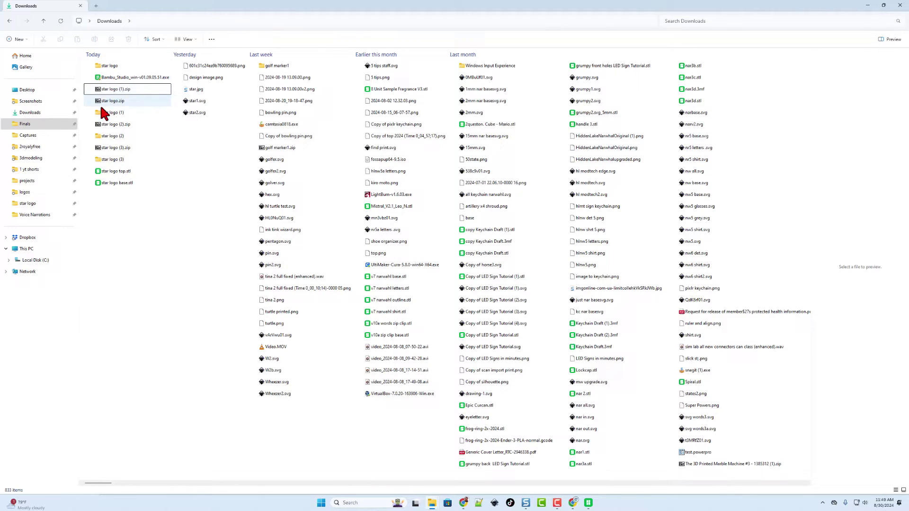
{"action": "double_click", "coordinate": [109, 66]}
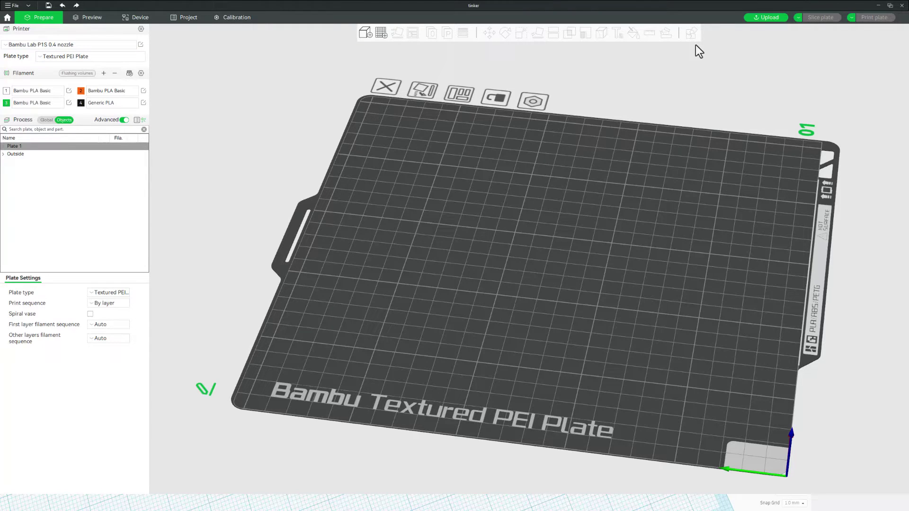
Import tinker.obj from Downloads > star logo onto the Bambu Studio plate.
{"action": "left_click", "coordinate": [364, 35]}
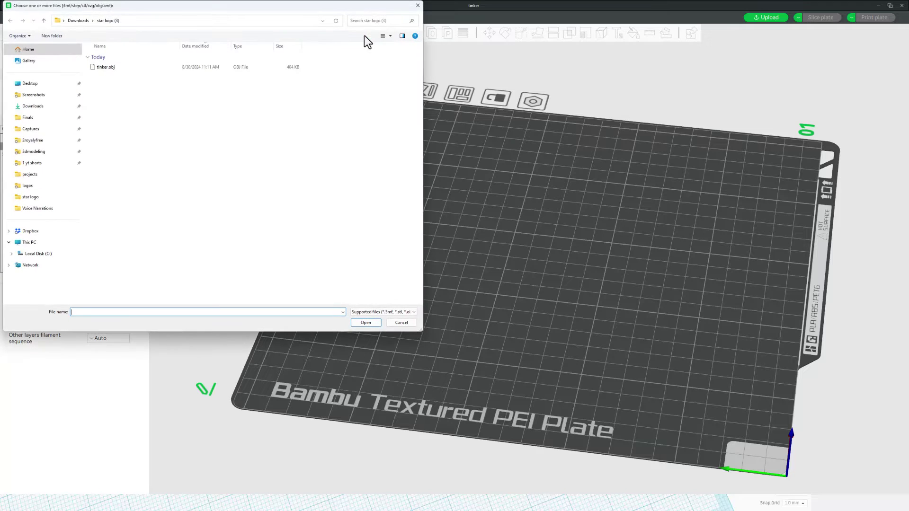
{"action": "left_click", "coordinate": [80, 20]}
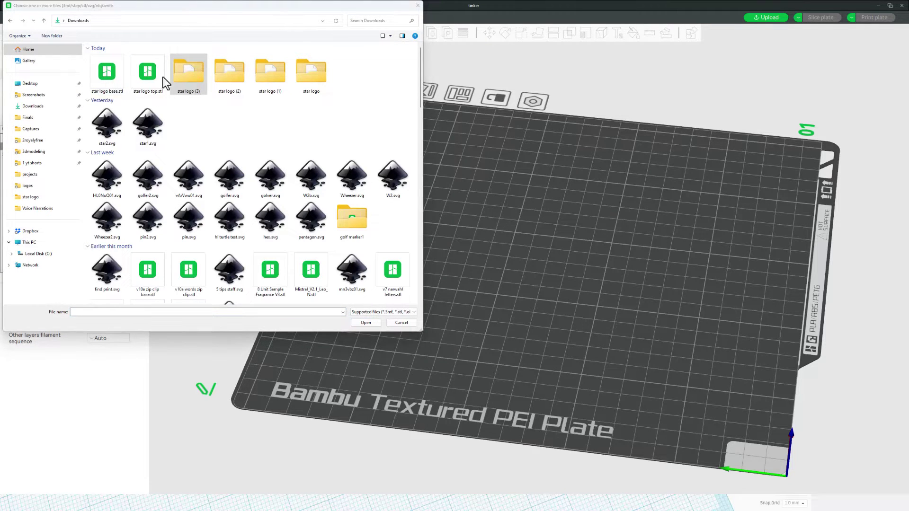
{"action": "double_click", "coordinate": [311, 78]}
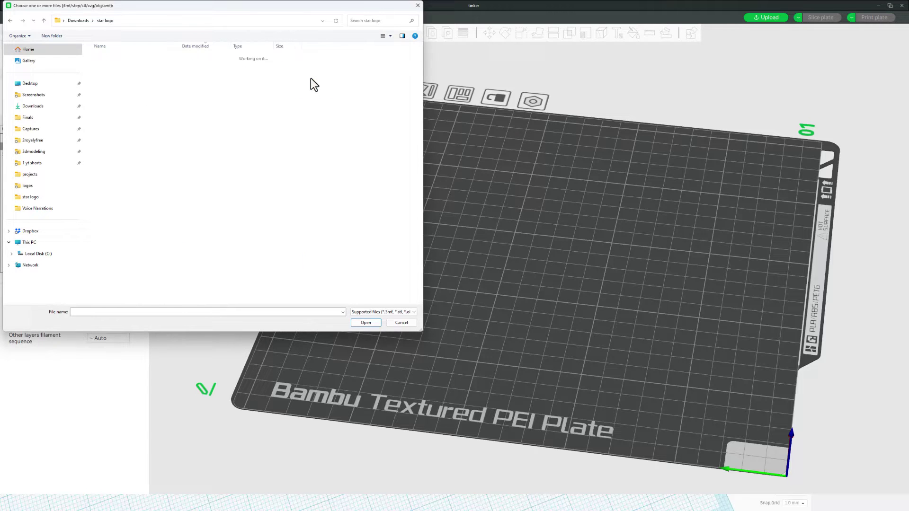
{"action": "left_click", "coordinate": [102, 69]}
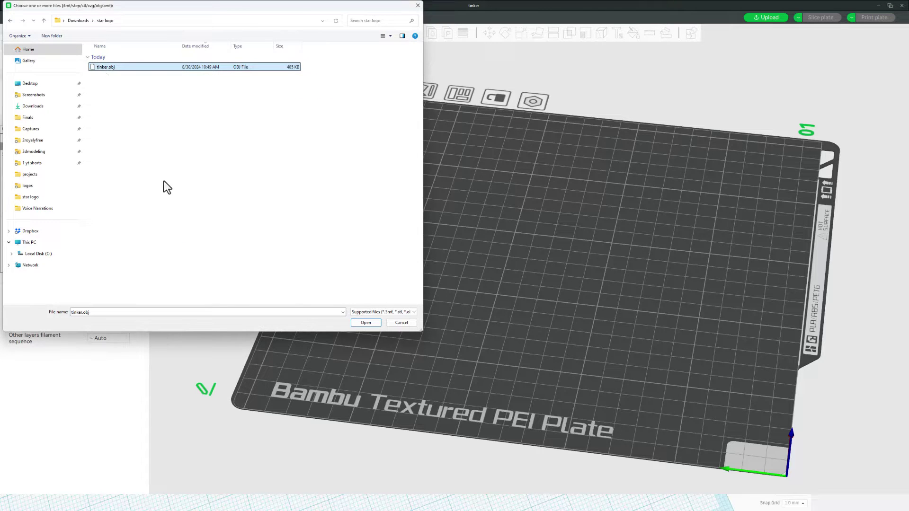
{"action": "left_click", "coordinate": [366, 323]}
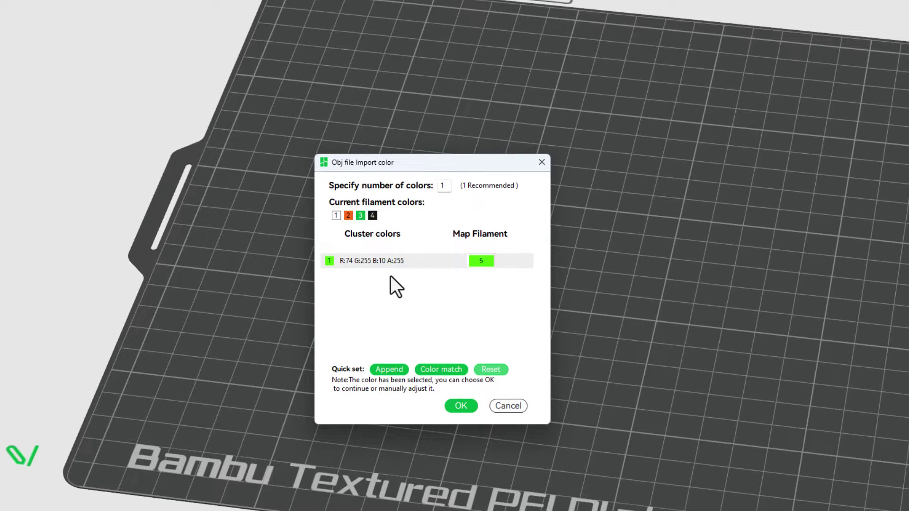
Map the green color to filament 3, then dismiss the loading error and missing-geometry warning.
{"action": "left_click", "coordinate": [480, 267]}
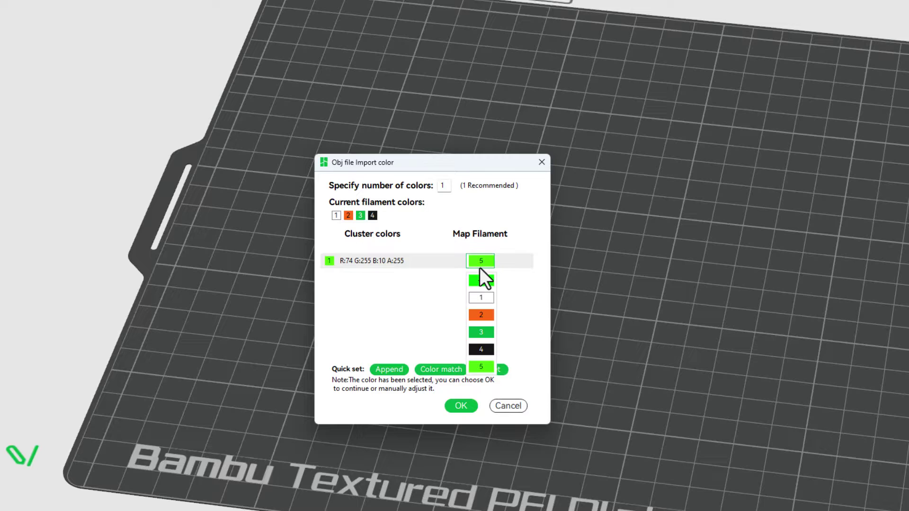
{"action": "left_click", "coordinate": [474, 333]}
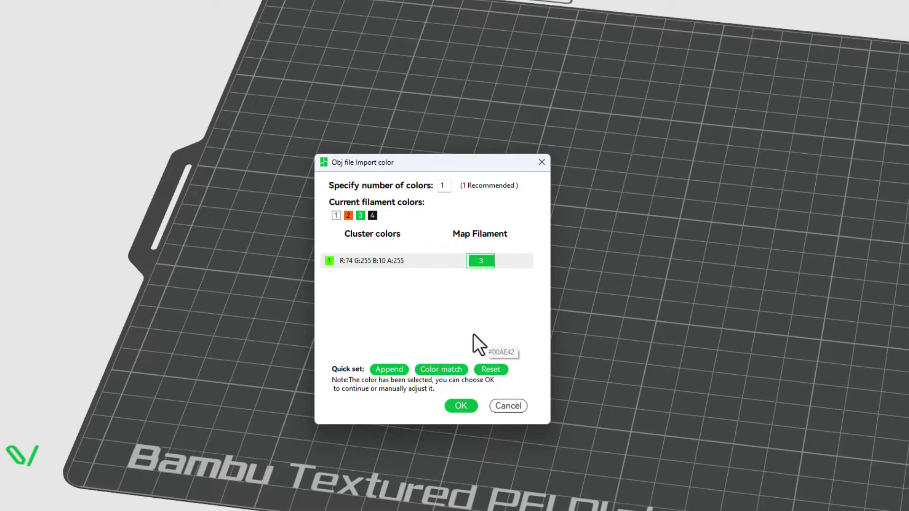
{"action": "left_click", "coordinate": [460, 411]}
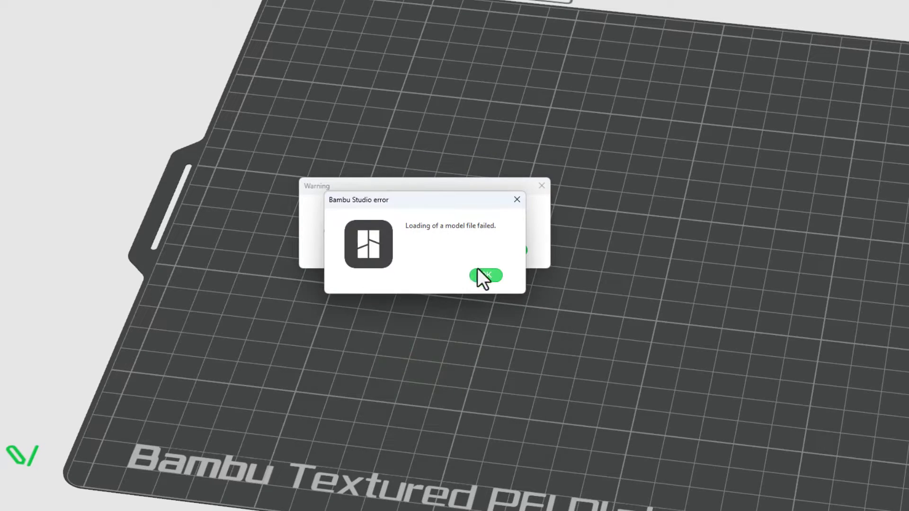
{"action": "left_click_drag", "start_coordinate": [375, 196], "coordinate": [608, 173]}
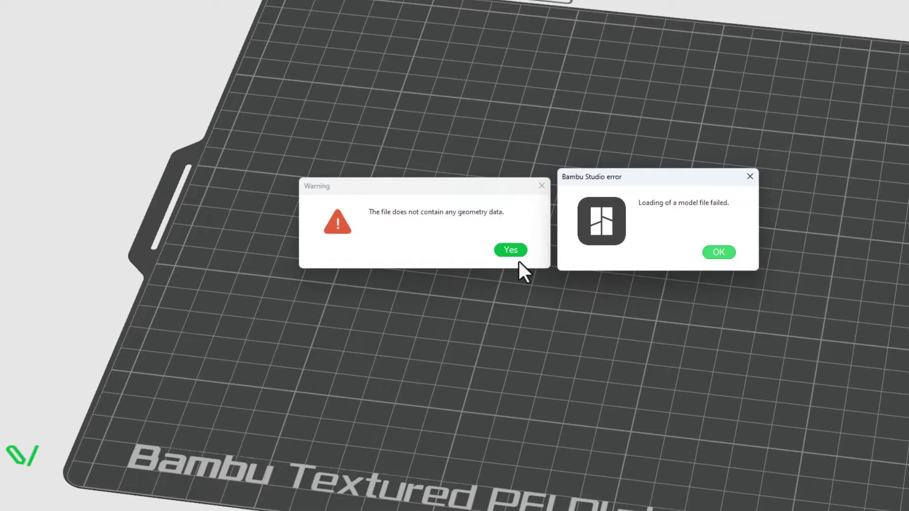
{"action": "left_click", "coordinate": [721, 252]}
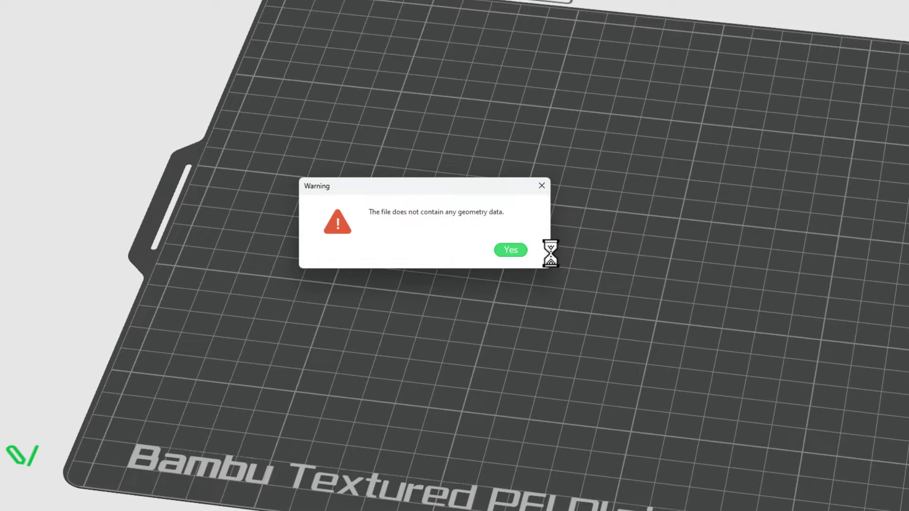
{"action": "left_click", "coordinate": [500, 255]}
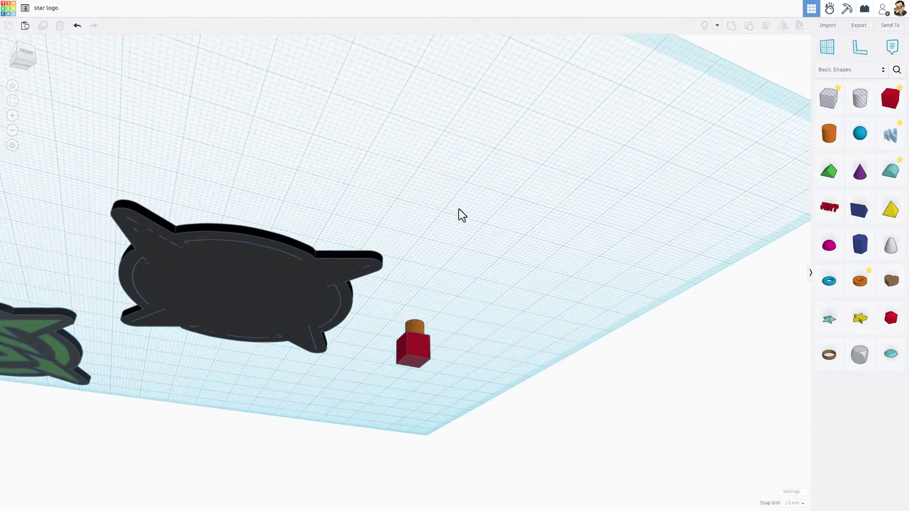
{"action": "right_click_drag", "start_coordinate": [462, 216], "coordinate": [297, 305]}
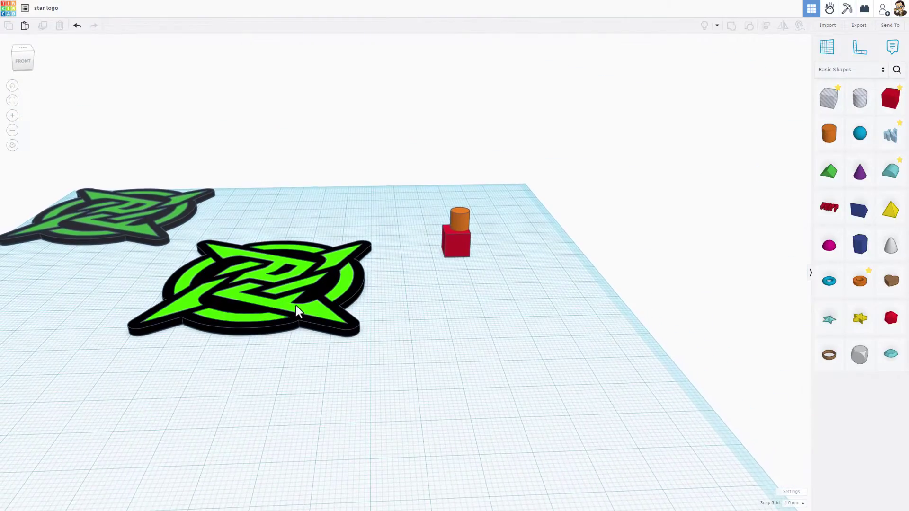
{"action": "left_click", "coordinate": [292, 308]}
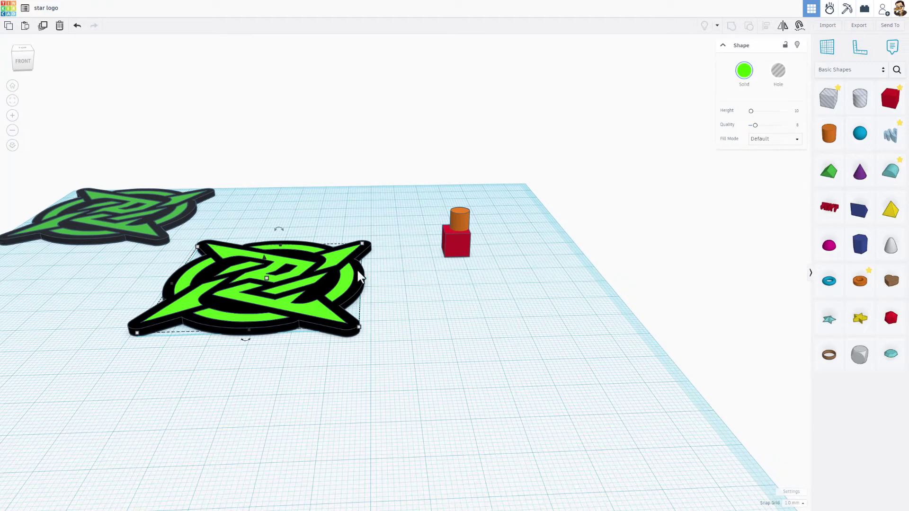
{"action": "left_click", "coordinate": [357, 292]}
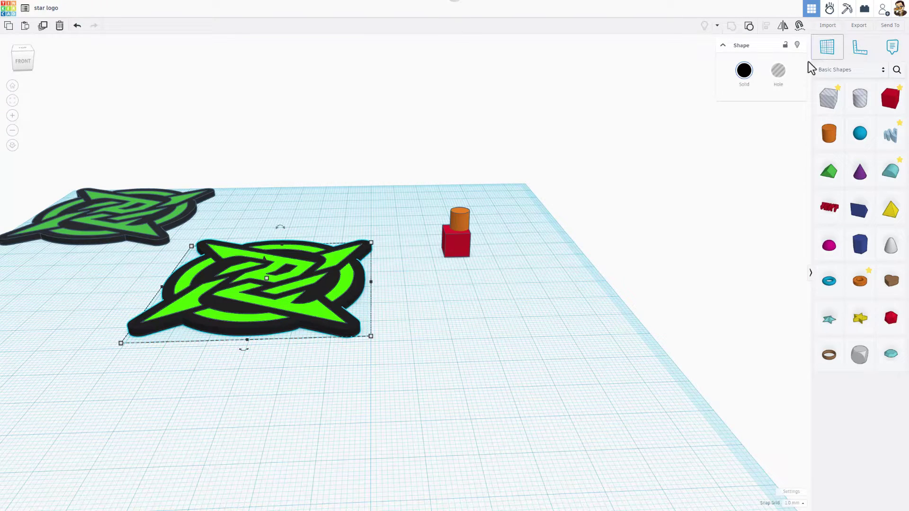
{"action": "left_click", "coordinate": [799, 47]}
{"action": "right_click_drag", "start_coordinate": [447, 311], "coordinate": [424, 258]}
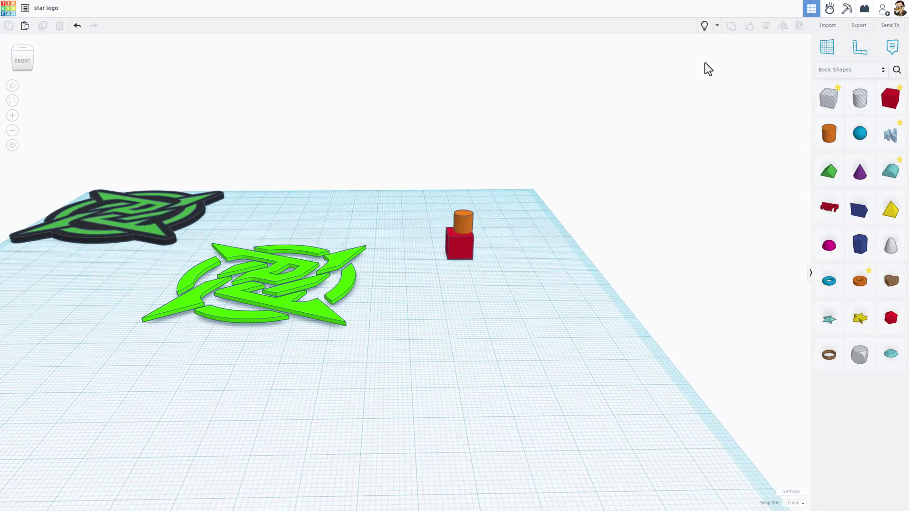
{"action": "left_click", "coordinate": [704, 26]}
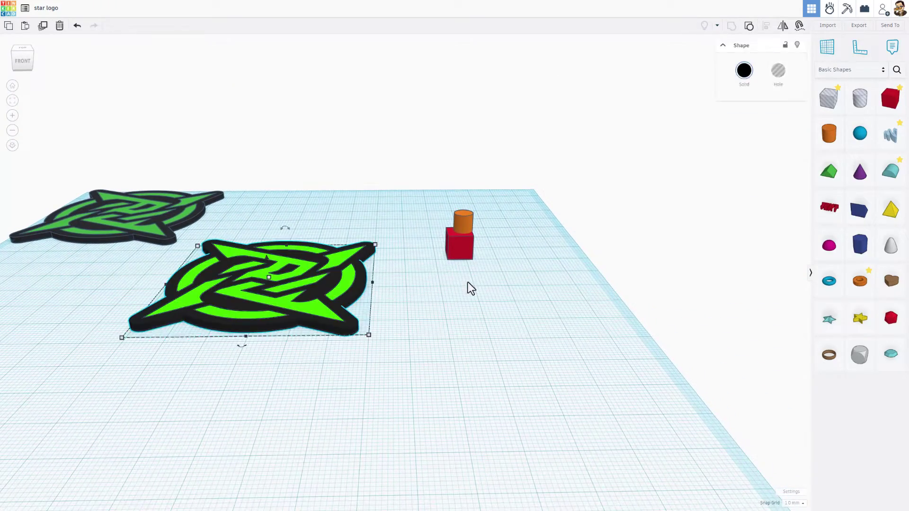
{"action": "right_click_drag", "start_coordinate": [467, 286], "coordinate": [440, 310]}
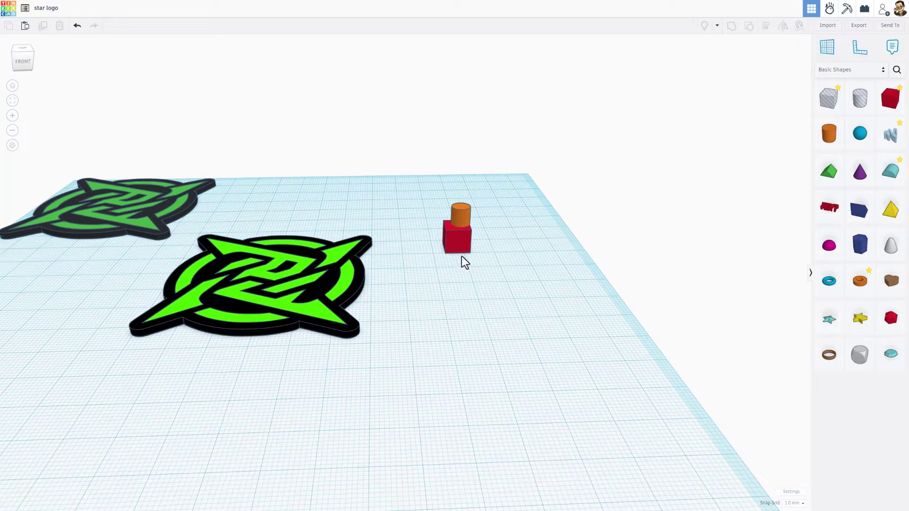
{"action": "left_click_drag", "start_coordinate": [440, 219], "coordinate": [465, 251]}
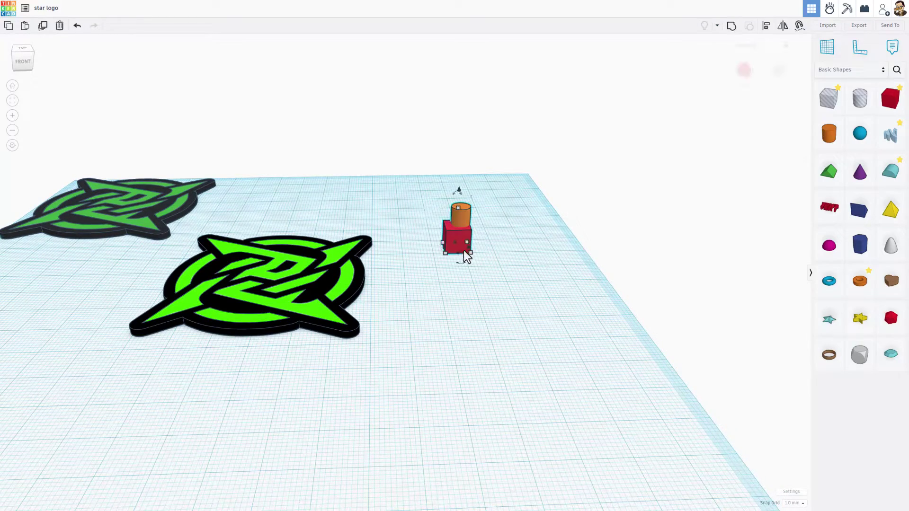
{"action": "left_click", "coordinate": [517, 252]}
{"action": "mouse_move", "coordinate": [455, 266]}
{"action": "right_mouse_down"}
{"action": "mouse_move", "coordinate": [464, 260]}
{"action": "mouse_move", "coordinate": [431, 246]}
{"action": "mouse_move", "coordinate": [438, 264]}
{"action": "right_mouse_up"}
{"action": "right_click_drag", "start_coordinate": [351, 274], "coordinate": [209, 287]}
Try turning the left logo's base into a hole, then undo it.
{"action": "left_click", "coordinate": [214, 285]}
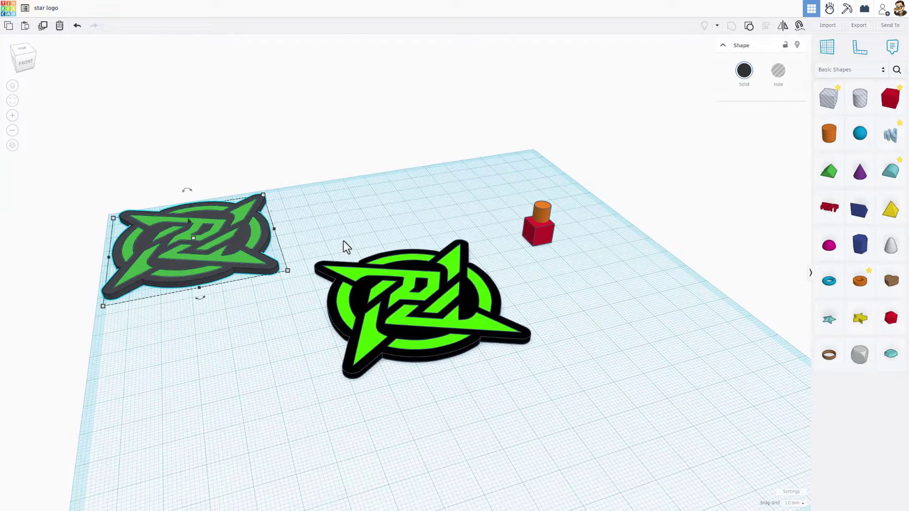
{"action": "left_click", "coordinate": [778, 70]}
{"action": "left_click", "coordinate": [220, 278]}
{"action": "right_click_drag", "start_coordinate": [221, 278], "coordinate": [195, 258]}
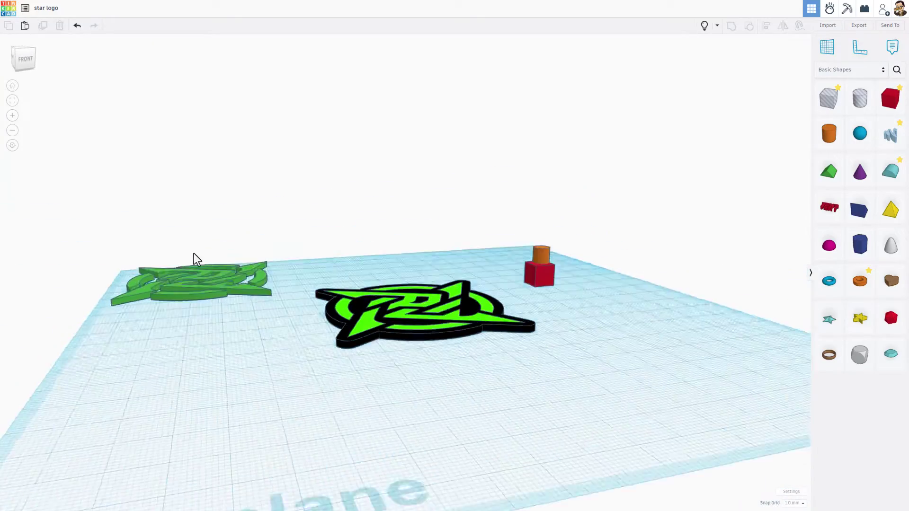
{"action": "key", "text": "ctrl+z"}
Drag the green inner piece off the left black base, nudging the base down and back up.
{"action": "left_click", "coordinate": [223, 363]}
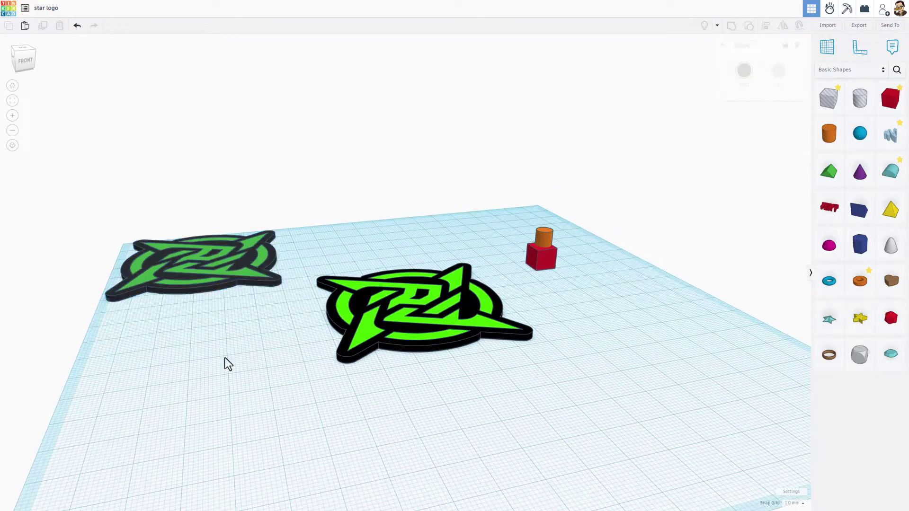
{"action": "right_click_drag", "start_coordinate": [223, 363], "coordinate": [276, 369]}
{"action": "scroll", "coordinate": [281, 364], "scroll_direction": "up", "scroll_amount": 2}
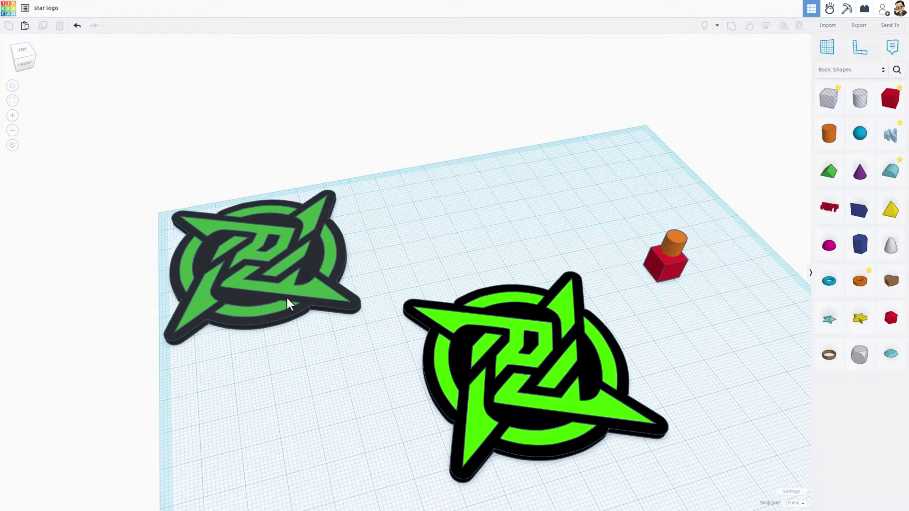
{"action": "left_click_drag", "start_coordinate": [286, 297], "coordinate": [347, 276]}
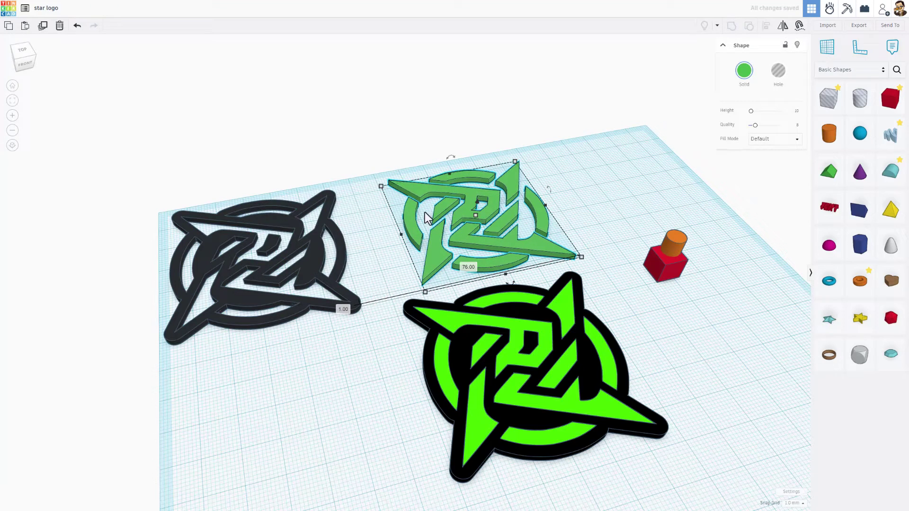
{"action": "left_click", "coordinate": [321, 267]}
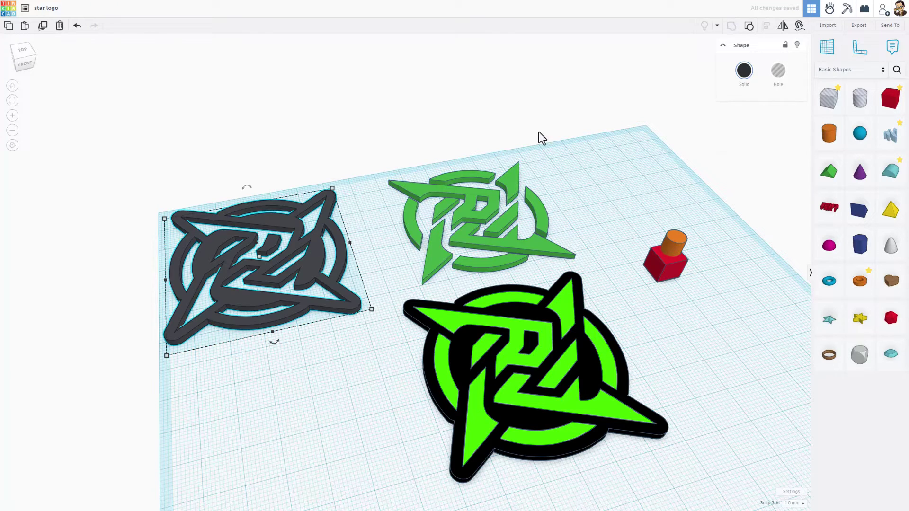
{"action": "key", "text": "ctrl+Down"}
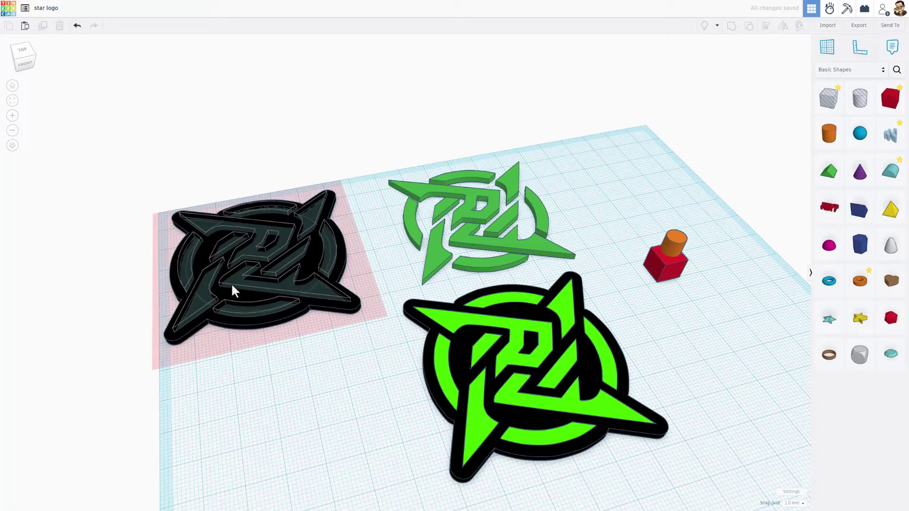
{"action": "right_click_drag", "start_coordinate": [231, 283], "coordinate": [235, 357]}
{"action": "key", "text": "ctrl+Up"}
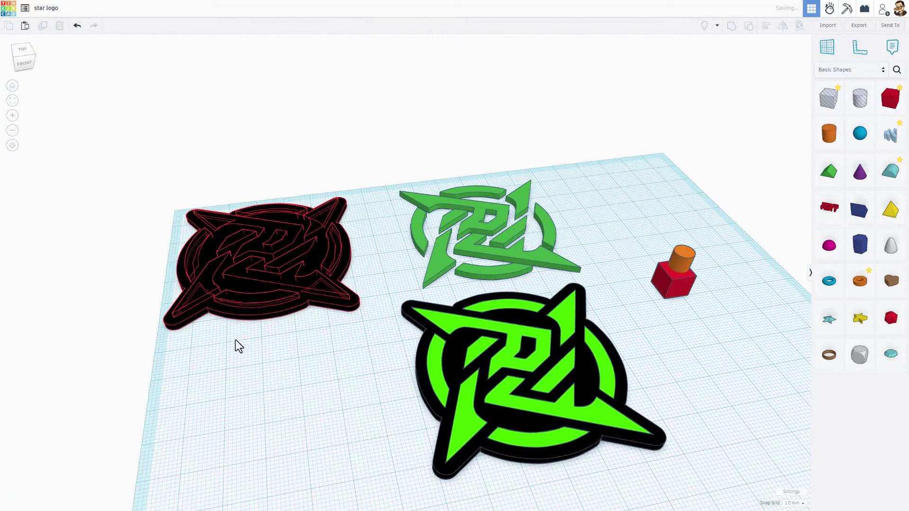
{"action": "key", "text": "Escape"}
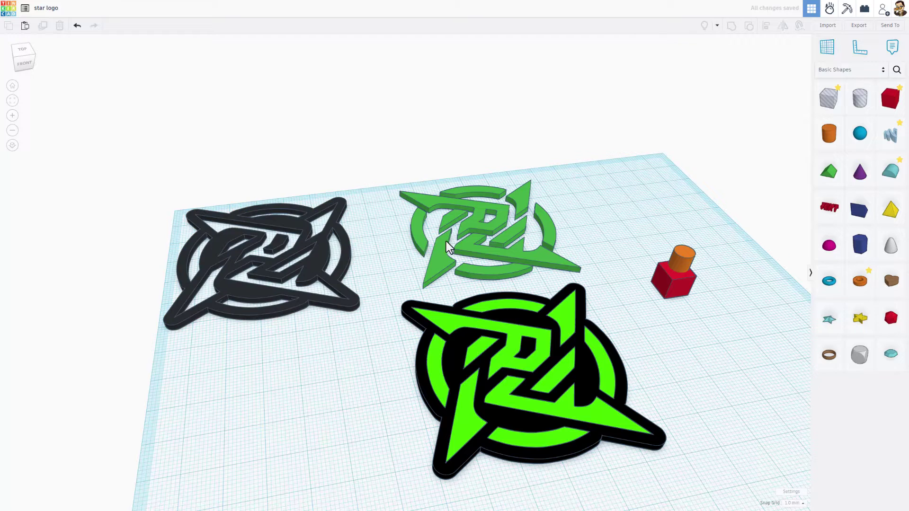
Center the green piece on the left logo's black base with the align tool.
{"action": "left_click_drag", "start_coordinate": [180, 172], "coordinate": [431, 260]}
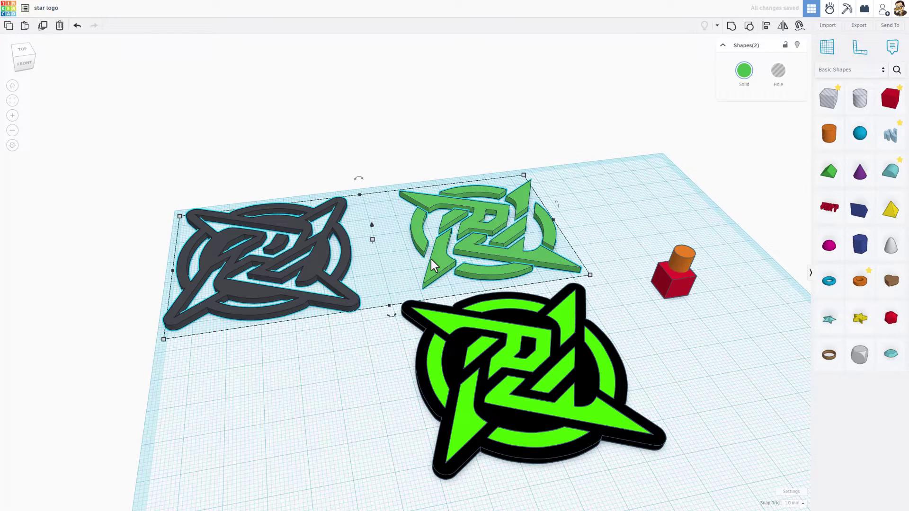
{"action": "key", "text": "l"}
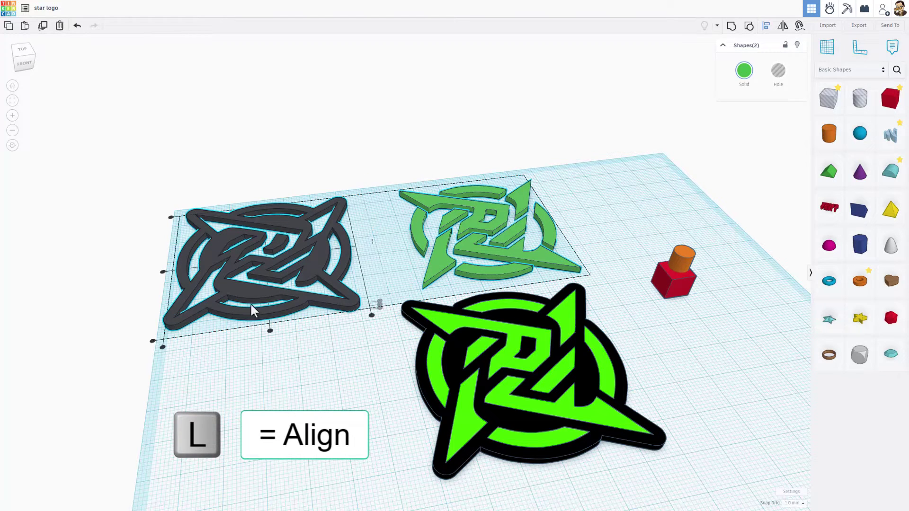
{"action": "left_click", "coordinate": [270, 331]}
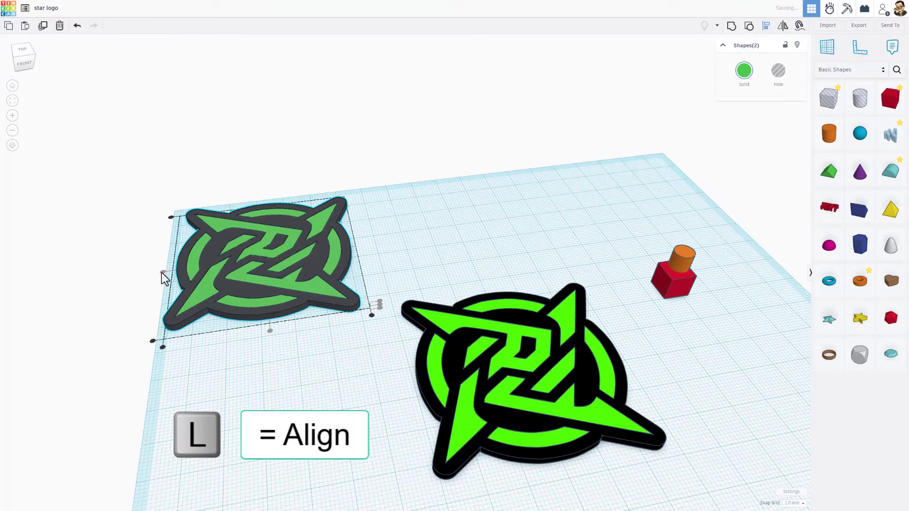
{"action": "left_click", "coordinate": [158, 251]}
{"action": "left_click_drag", "start_coordinate": [158, 251], "coordinate": [249, 253]}
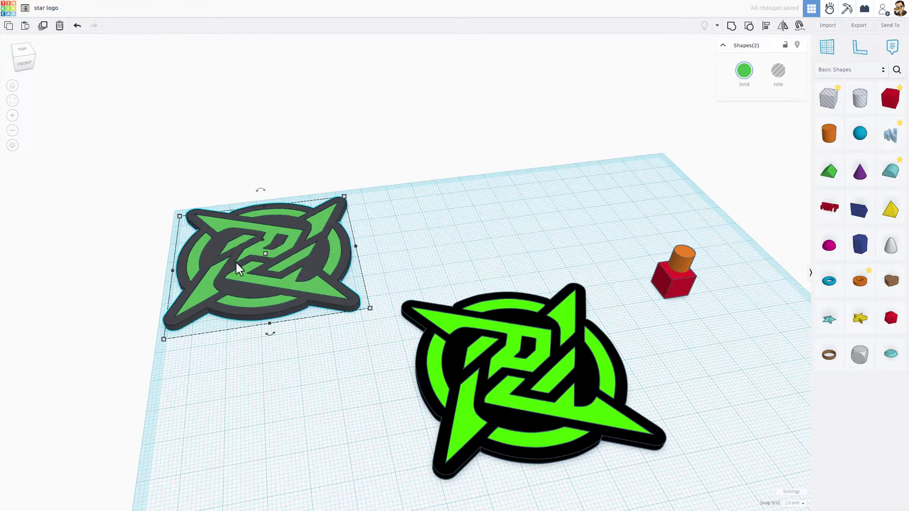
{"action": "right_click_drag", "start_coordinate": [279, 306], "coordinate": [371, 291]}
{"action": "left_click", "coordinate": [353, 294]}
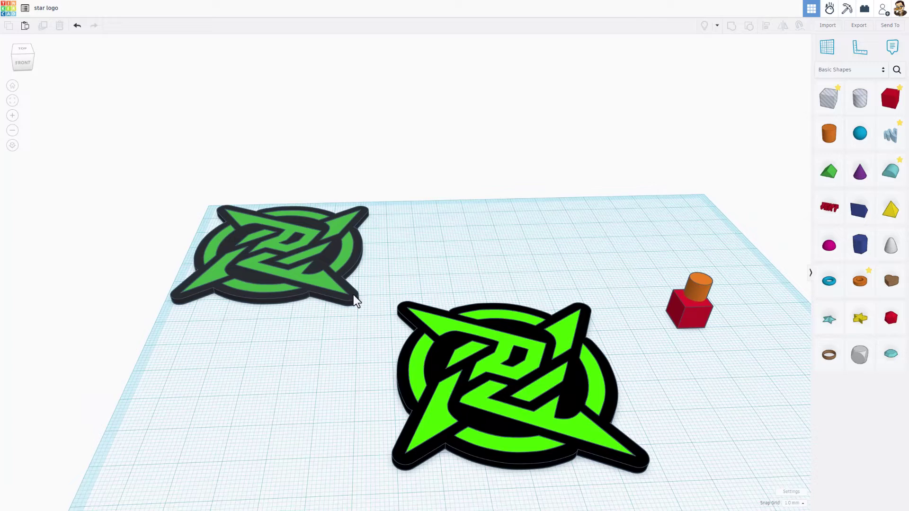
{"action": "scroll", "coordinate": [396, 299], "scroll_direction": "down", "scroll_amount": 2}
Flip the big front logo 180° so its black underside faces up, then reselect it.
{"action": "left_click_drag", "start_coordinate": [452, 278], "coordinate": [488, 398]}
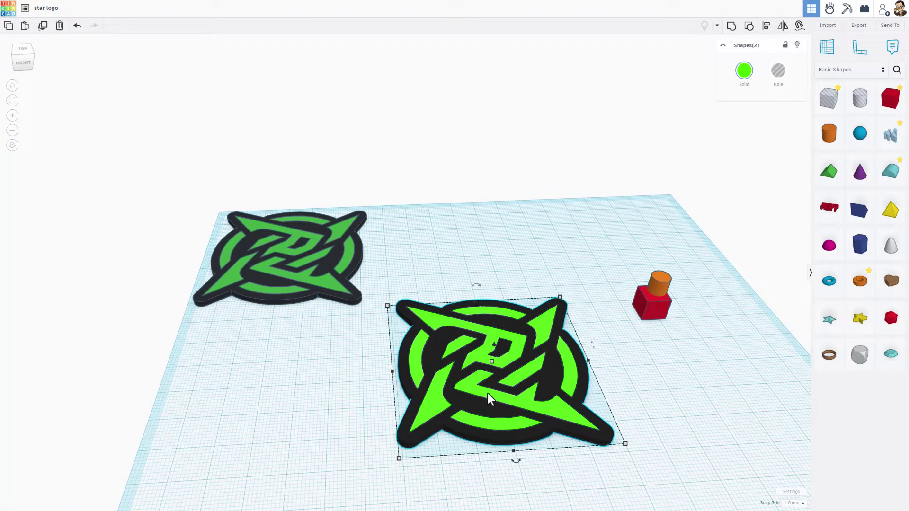
{"action": "left_click_drag", "start_coordinate": [475, 288], "coordinate": [468, 326]}
{"action": "left_click", "coordinate": [195, 408]}
{"action": "right_click_drag", "start_coordinate": [195, 408], "coordinate": [411, 369]}
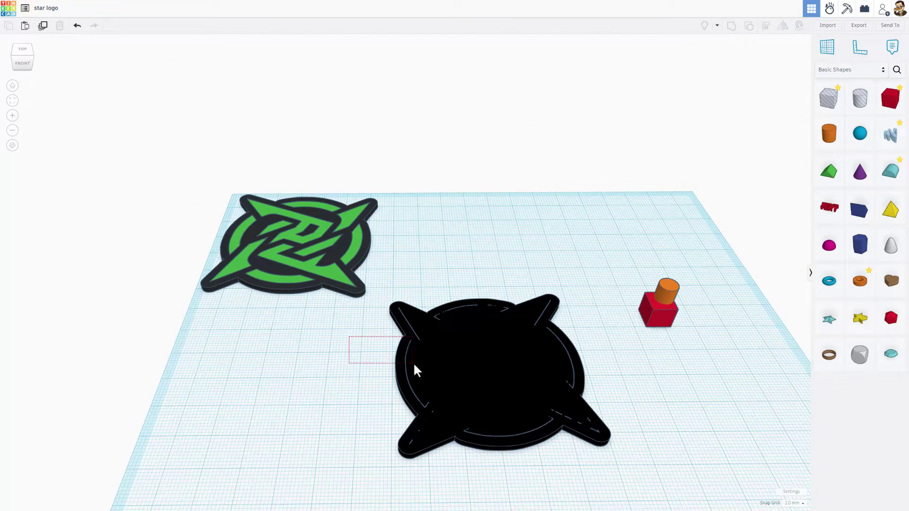
{"action": "left_click_drag", "start_coordinate": [415, 365], "coordinate": [494, 342]}
{"action": "left_click", "coordinate": [334, 342]}
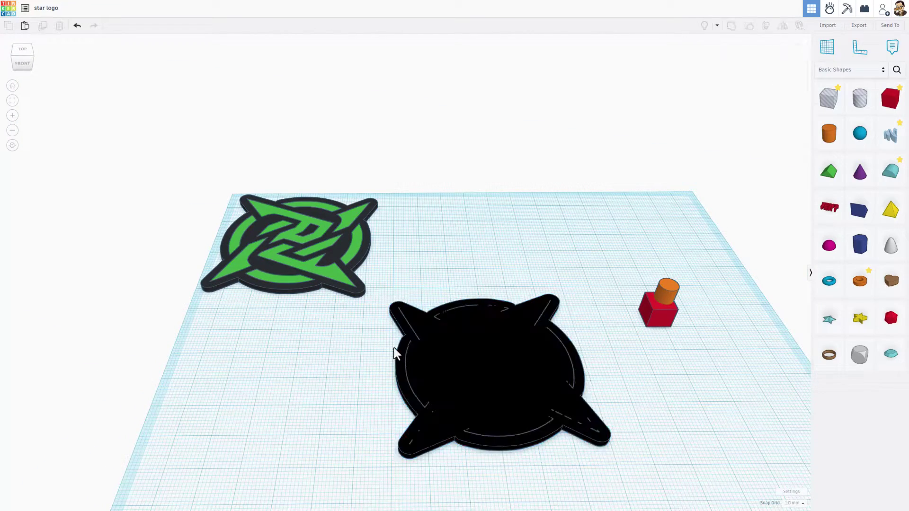
{"action": "left_click", "coordinate": [421, 379]}
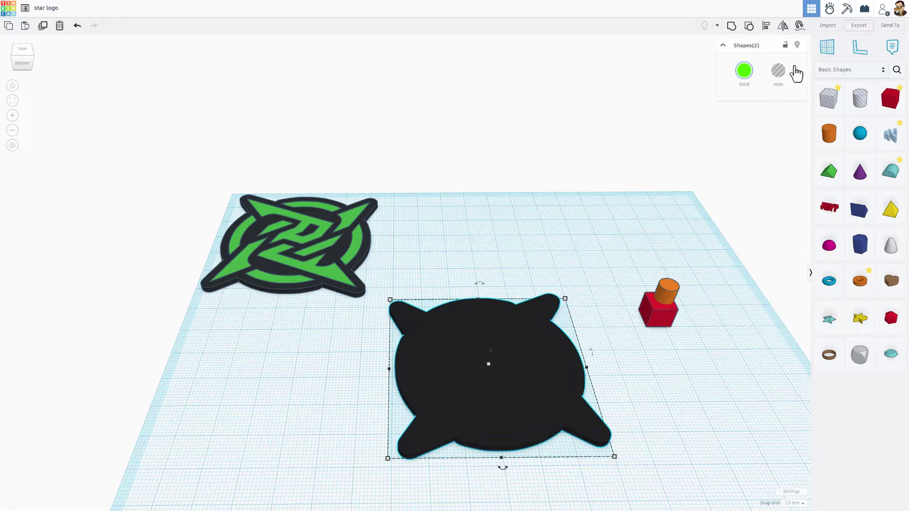
Export the selected flipped logo as a 3D-print zip, 'star logo (4).zip', into Downloads.
{"action": "left_click", "coordinate": [859, 26]}
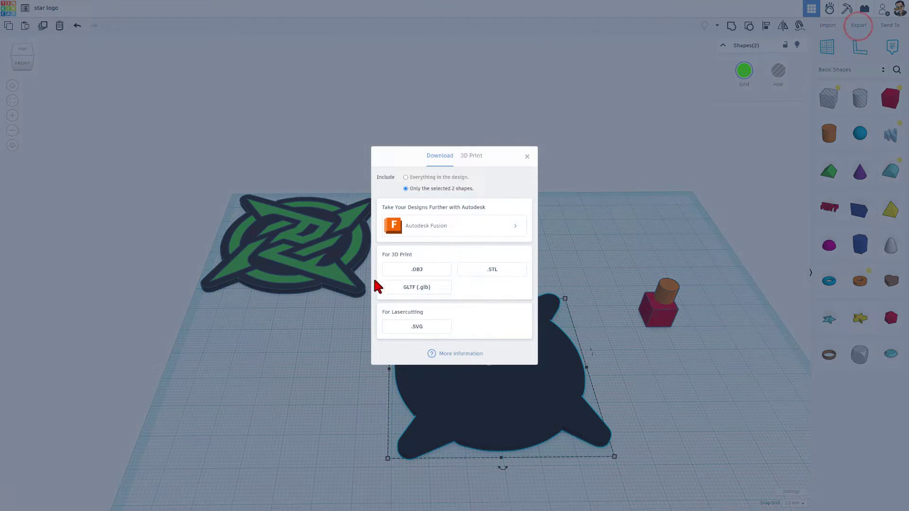
{"action": "left_click", "coordinate": [419, 270]}
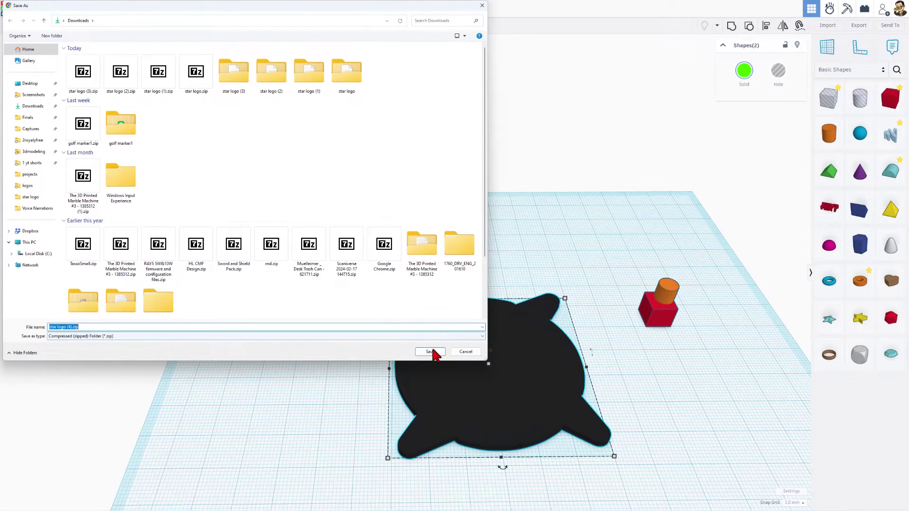
{"action": "left_click", "coordinate": [430, 352]}
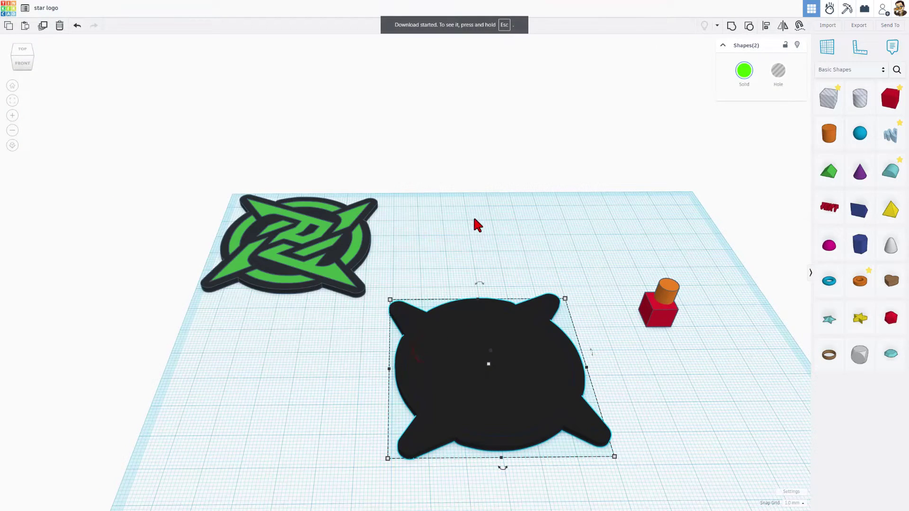
{"action": "left_click", "coordinate": [501, 25]}
Extract 'star logo (4).zip' into a 'star logo (4)' folder without showing extracted files.
{"action": "right_click", "coordinate": [130, 155]}
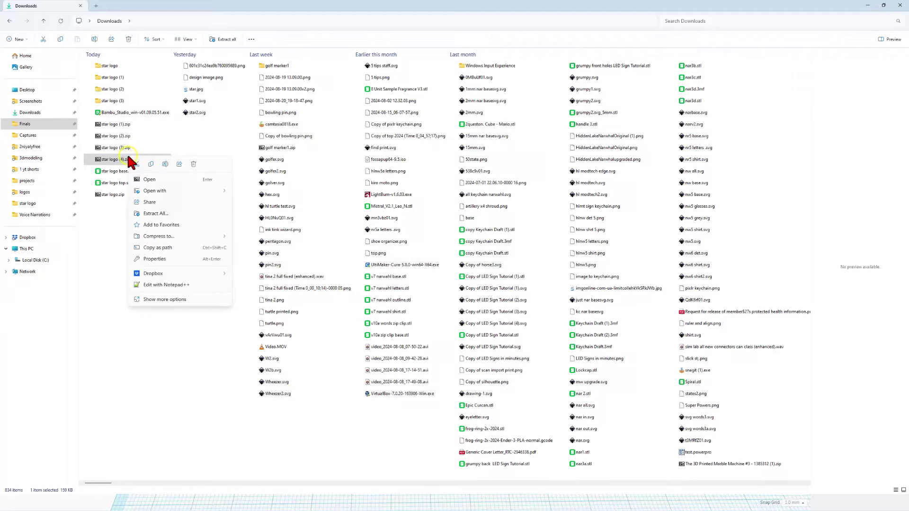
{"action": "left_click", "coordinate": [157, 213]}
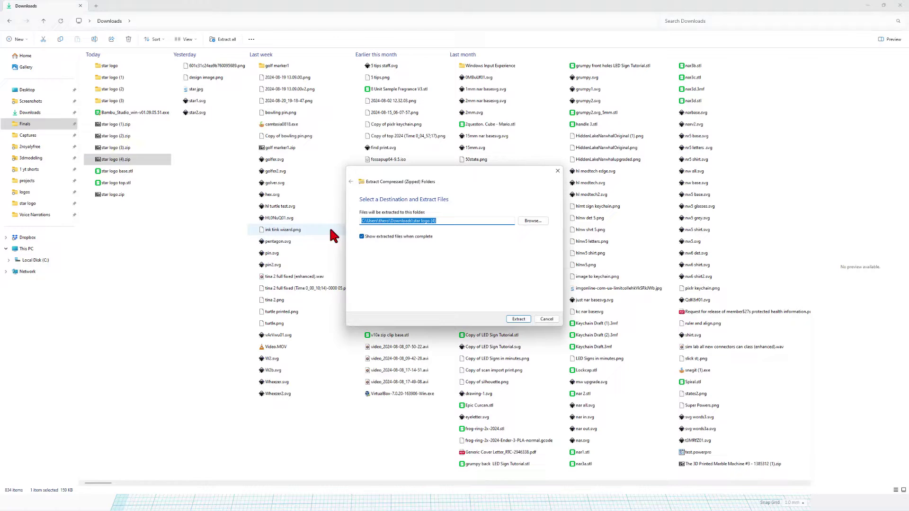
{"action": "left_click", "coordinate": [362, 237]}
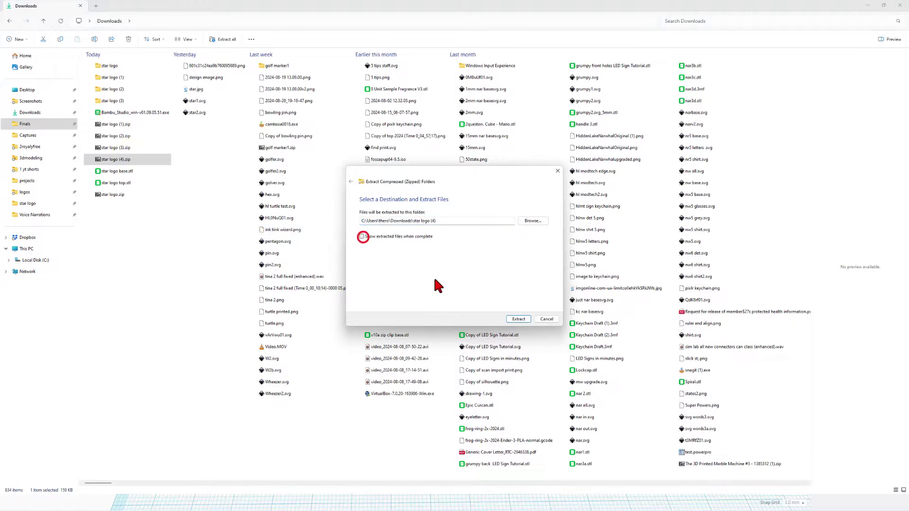
{"action": "left_click", "coordinate": [518, 319]}
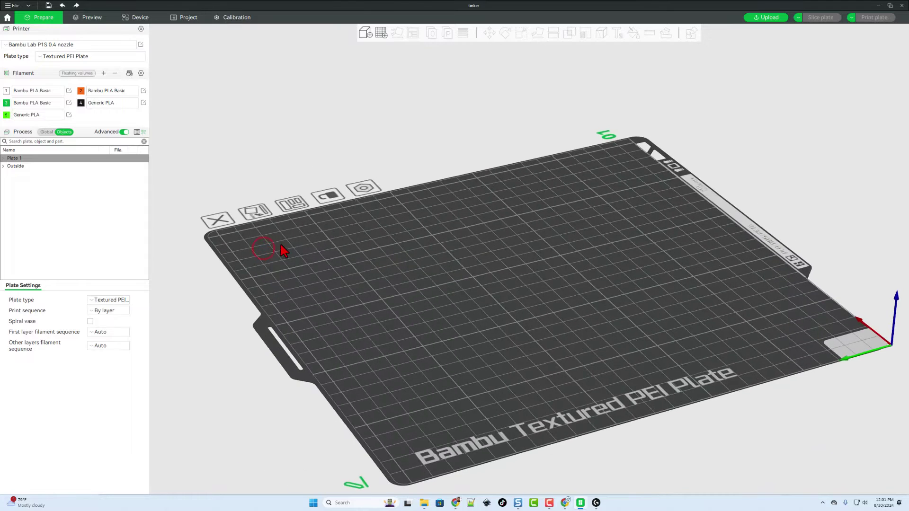
Resync the filament list with the AMS so that four filaments remain.
{"action": "left_click_drag", "start_coordinate": [279, 250], "coordinate": [266, 243]}
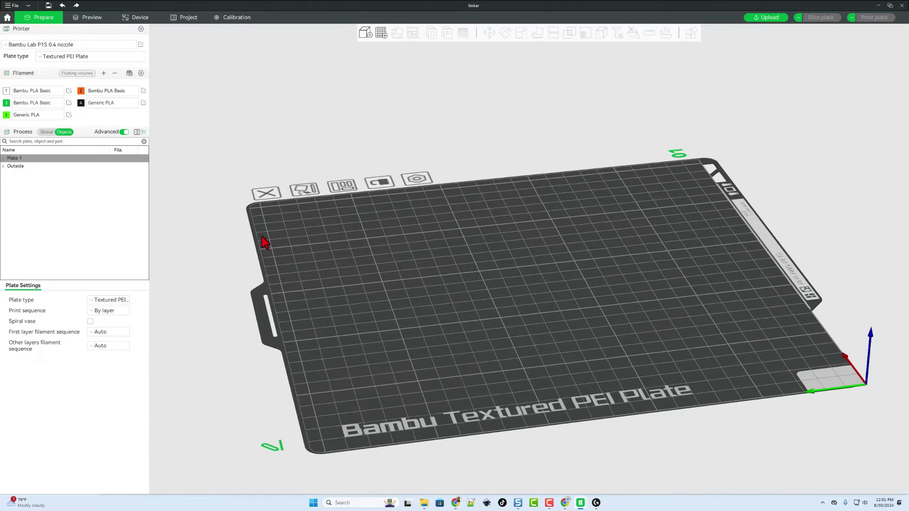
{"action": "left_click", "coordinate": [129, 73]}
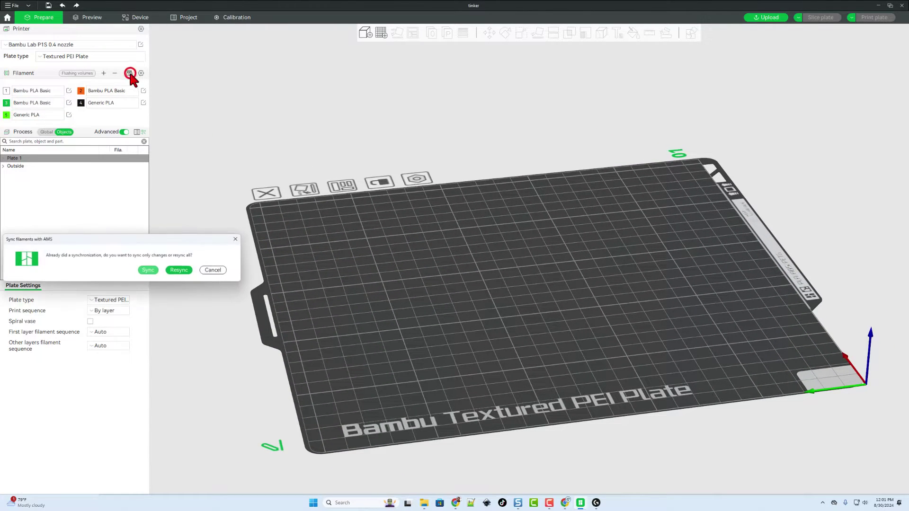
{"action": "left_click", "coordinate": [179, 270]}
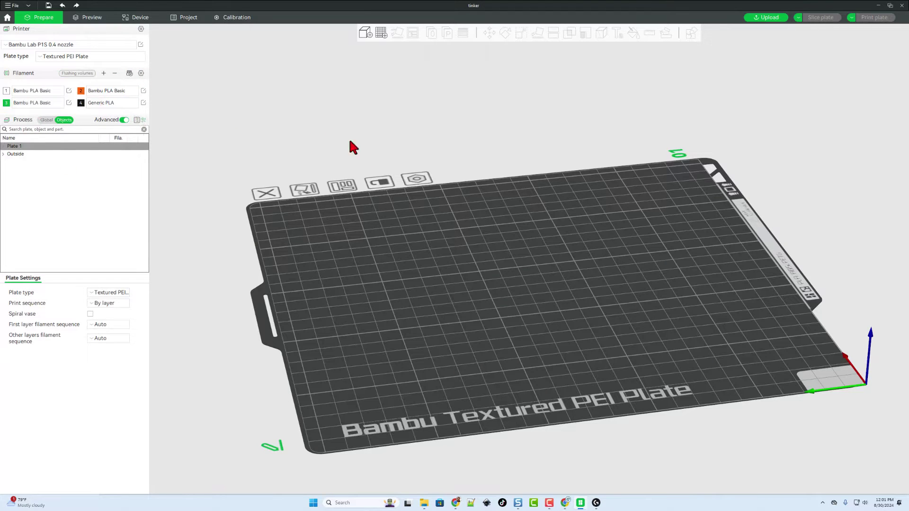
Open tinker.obj from the Downloads > star logo (4) folder.
{"action": "left_click", "coordinate": [364, 33]}
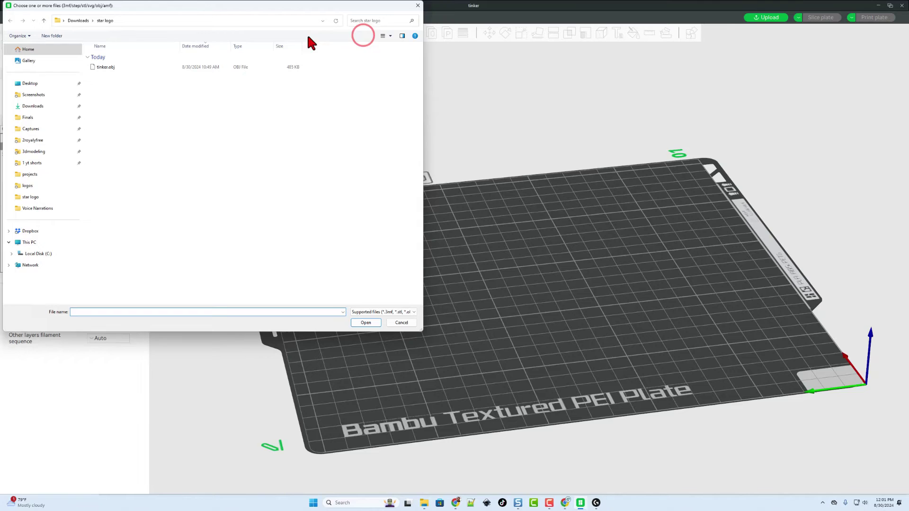
{"action": "left_click", "coordinate": [82, 22]}
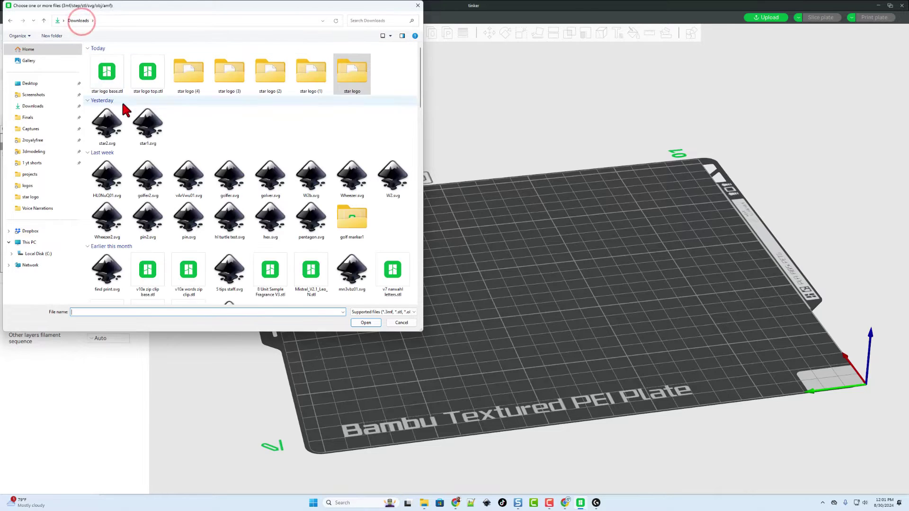
{"action": "double_click", "coordinate": [190, 78]}
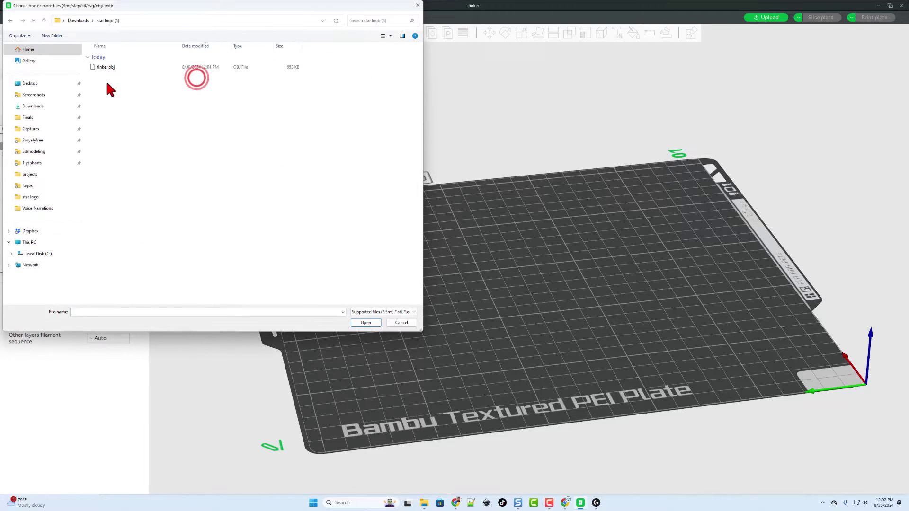
{"action": "left_click", "coordinate": [101, 67]}
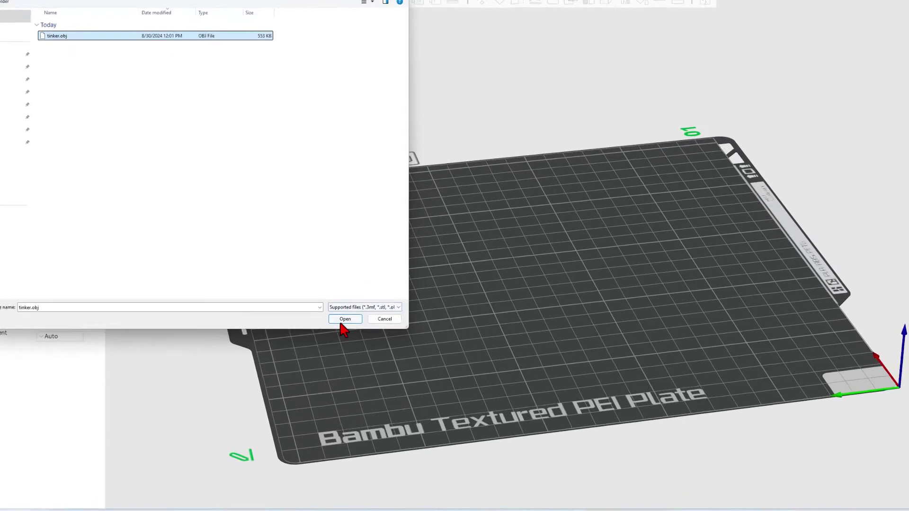
{"action": "left_click", "coordinate": [366, 323]}
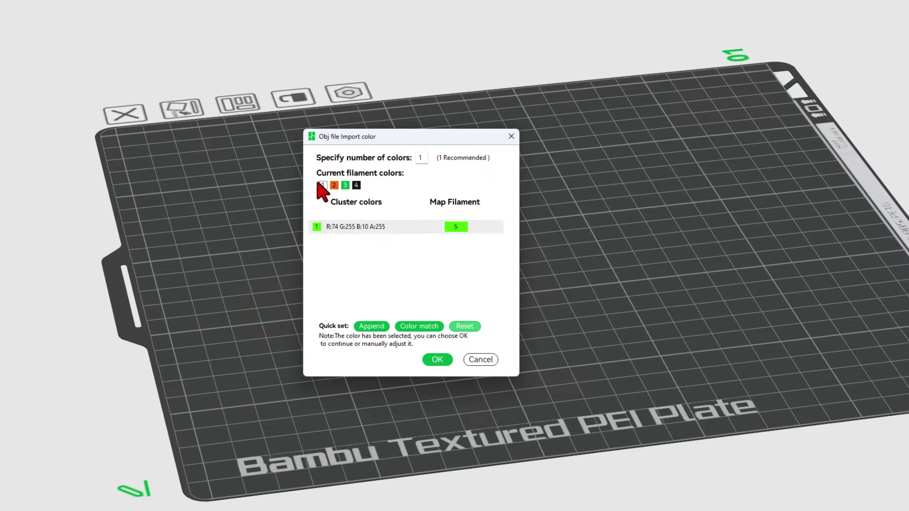
Map the green colour to filament 3 and confirm the import.
{"action": "left_click", "coordinate": [458, 226]}
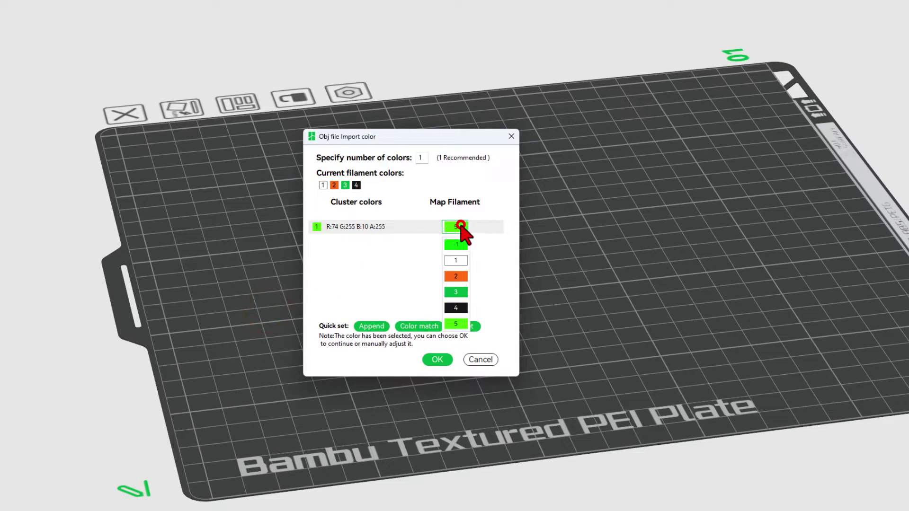
{"action": "left_click", "coordinate": [459, 293]}
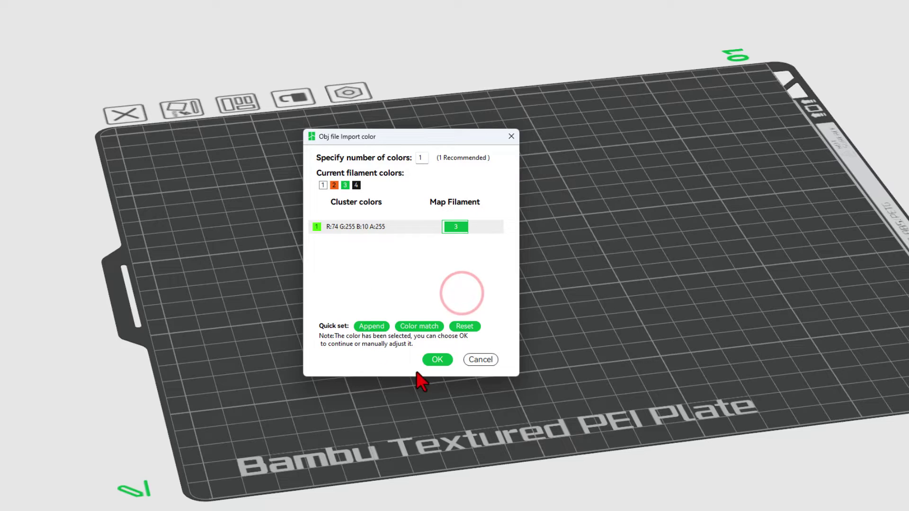
{"action": "left_click", "coordinate": [437, 360]}
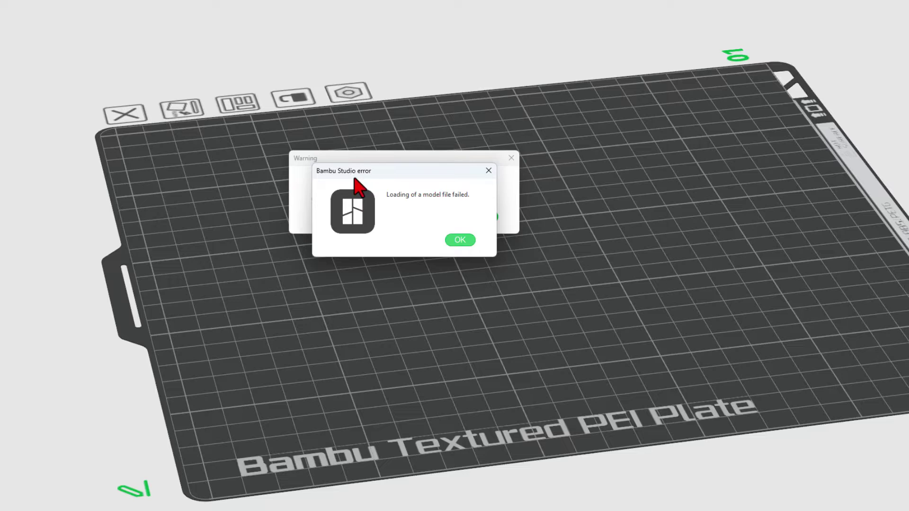
Dismiss the model-loading error and the no-geometry warning.
{"action": "left_click_drag", "start_coordinate": [362, 175], "coordinate": [592, 157]}
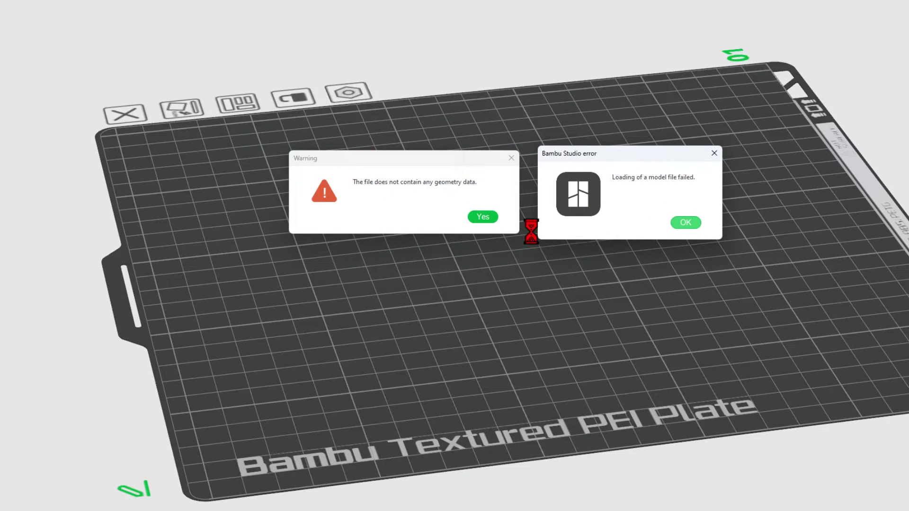
{"action": "left_click", "coordinate": [687, 223]}
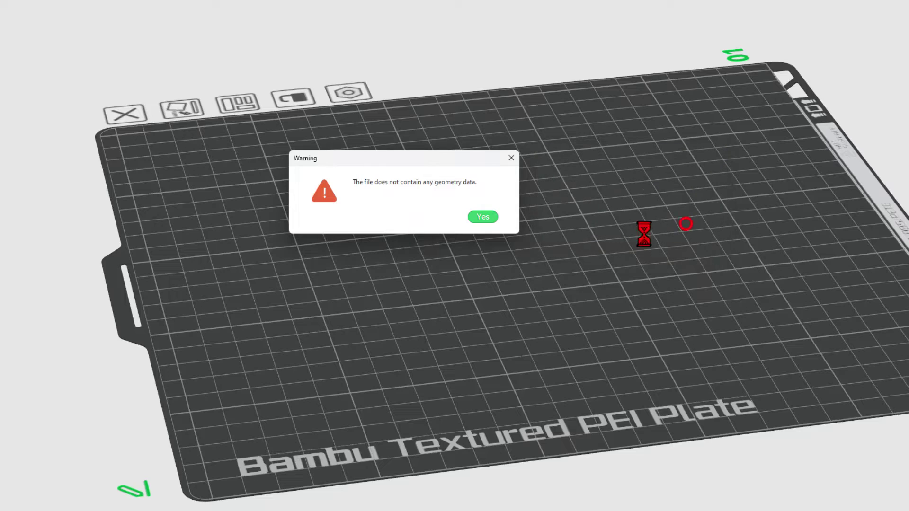
{"action": "left_click", "coordinate": [483, 216]}
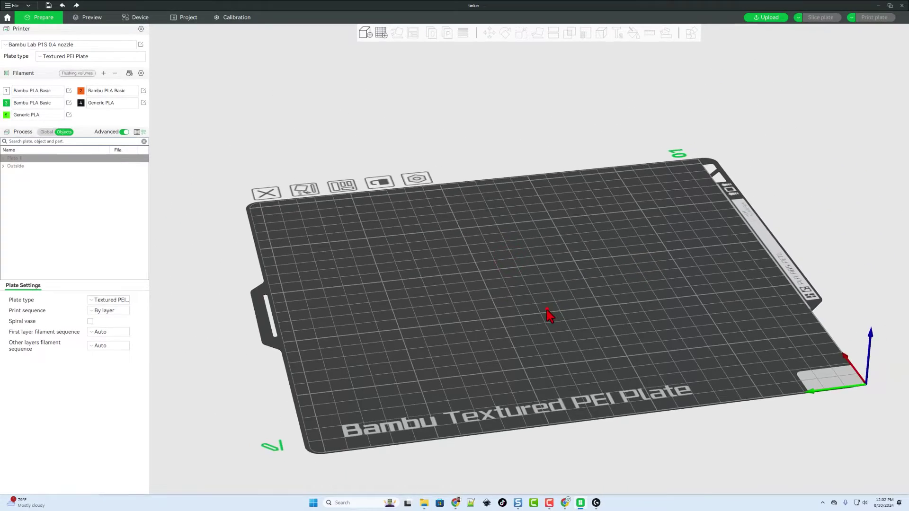
Resync the filaments with the printer so filament 5 is removed.
{"action": "mouse_move", "coordinate": [547, 311]}
{"action": "left_mouse_down"}
{"action": "mouse_move", "coordinate": [531, 316]}
{"action": "mouse_move", "coordinate": [544, 315]}
{"action": "left_mouse_up"}
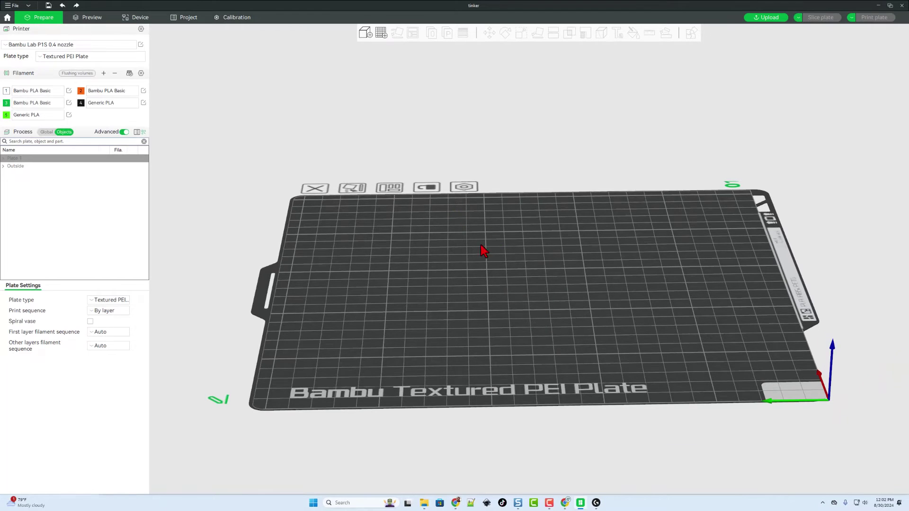
{"action": "left_click", "coordinate": [129, 73]}
{"action": "left_click", "coordinate": [182, 270]}
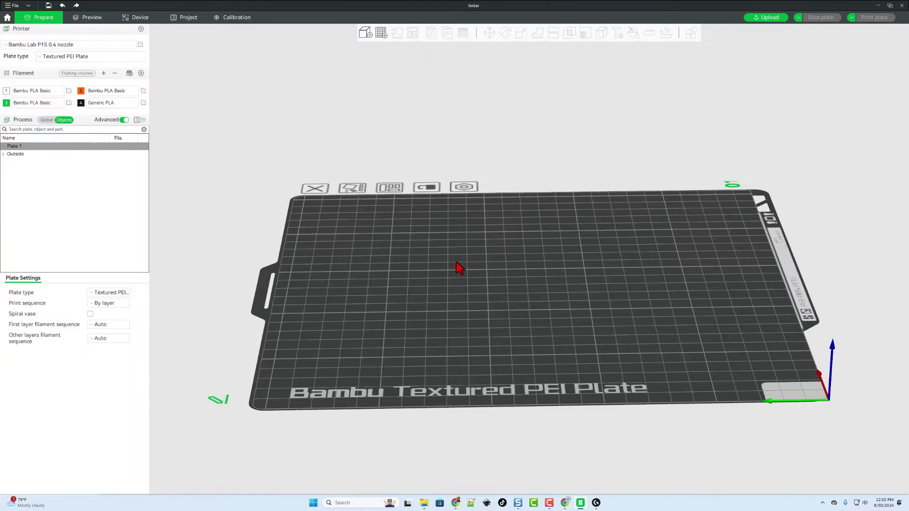
Import tinker.obj from the Downloads > star logo (3) folder.
{"action": "left_click", "coordinate": [365, 33]}
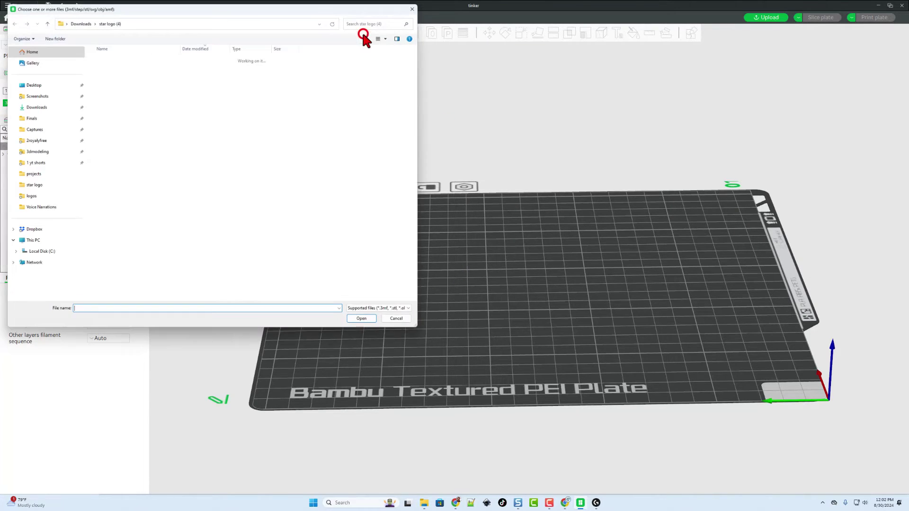
{"action": "left_click", "coordinate": [79, 22]}
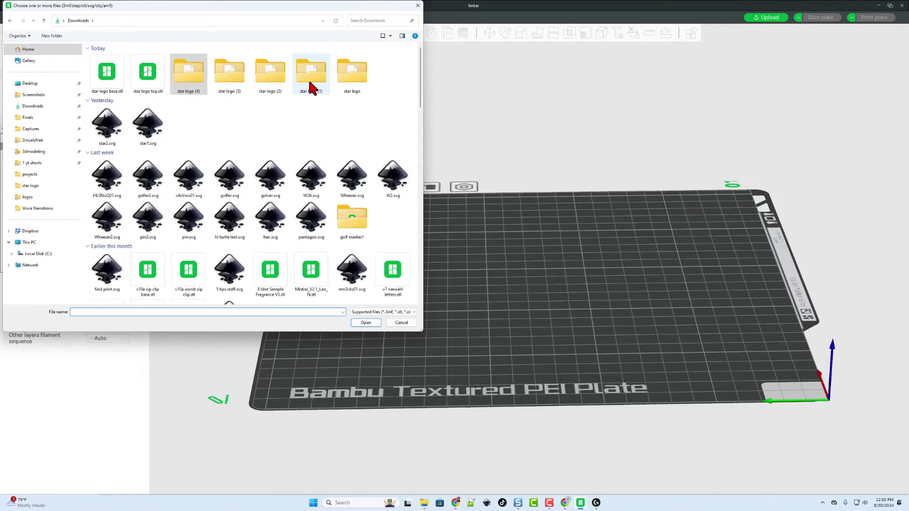
{"action": "double_click", "coordinate": [227, 80]}
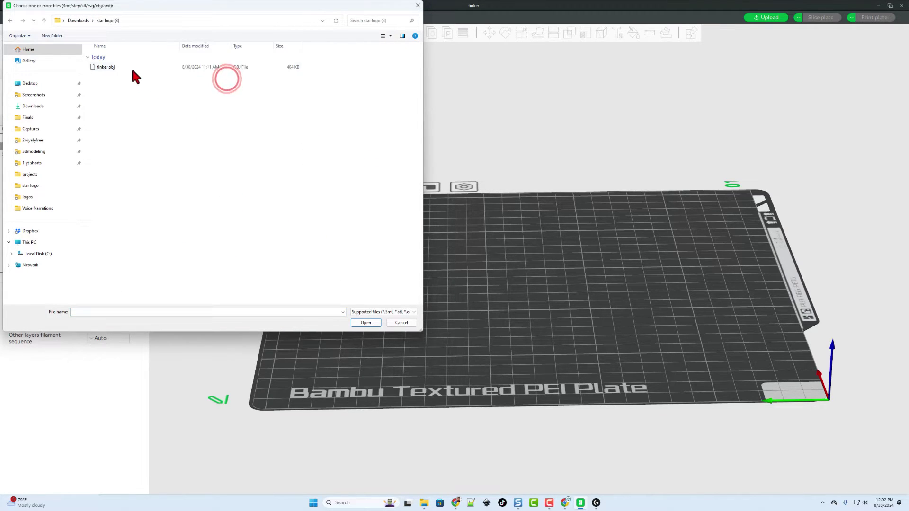
{"action": "double_click", "coordinate": [115, 66]}
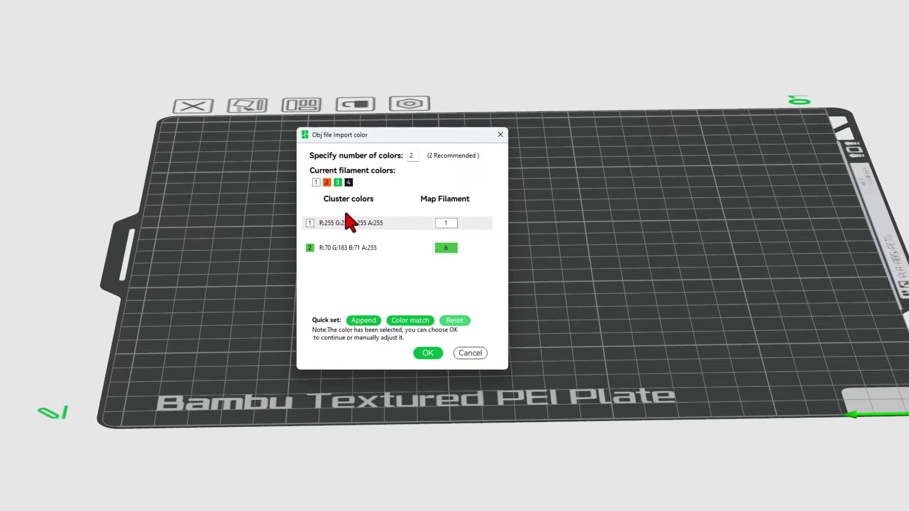
Map white to black filament 4 and green to filament 3, then confirm.
{"action": "left_click", "coordinate": [349, 183]}
{"action": "left_click", "coordinate": [447, 223]}
{"action": "left_click", "coordinate": [445, 302]}
{"action": "left_click", "coordinate": [441, 248]}
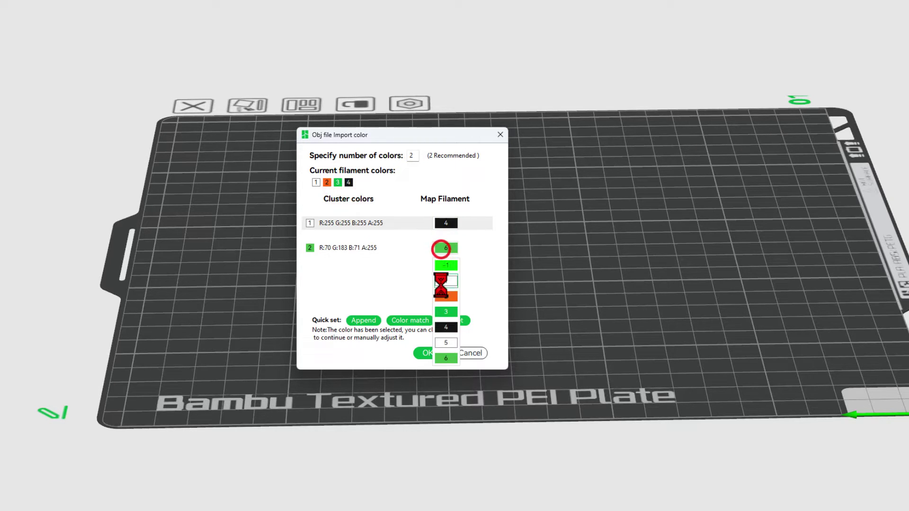
{"action": "left_click", "coordinate": [446, 312]}
{"action": "left_click", "coordinate": [427, 353]}
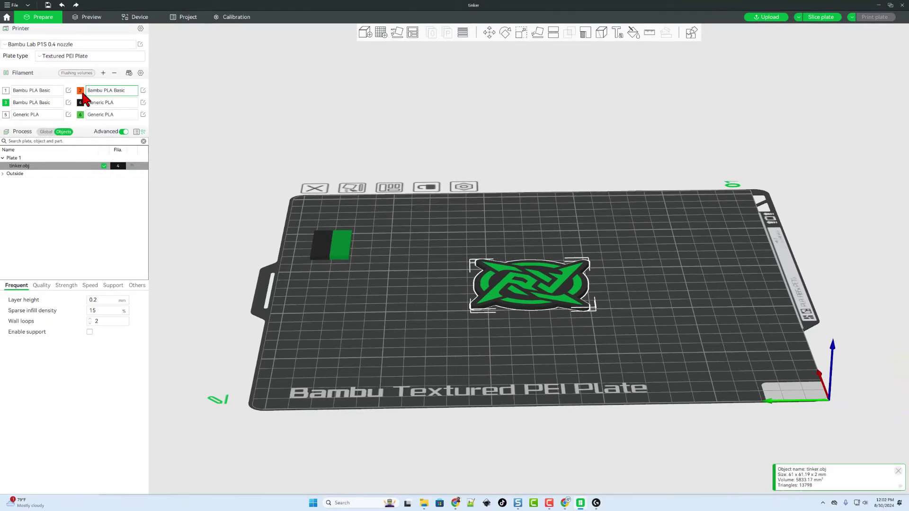
Resync the filaments with the printer down to four, then view the plate from above.
{"action": "left_click", "coordinate": [129, 73]}
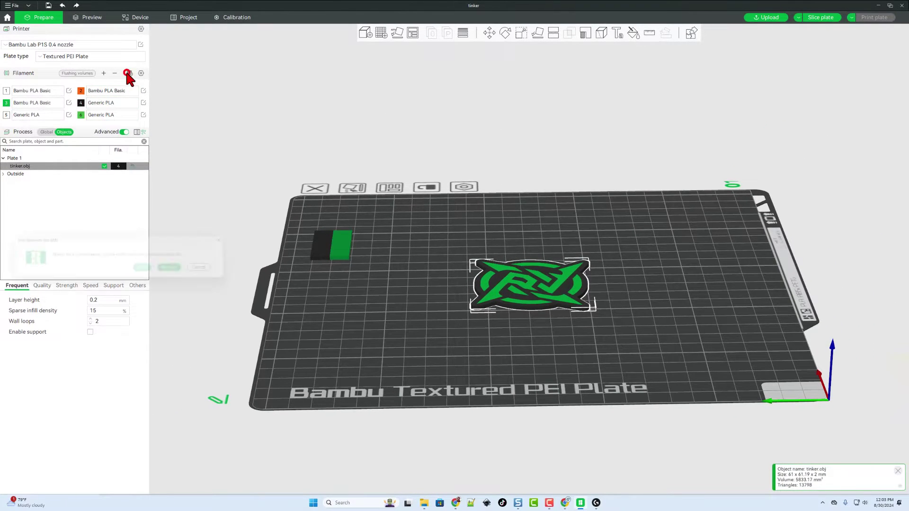
{"action": "left_click", "coordinate": [180, 270]}
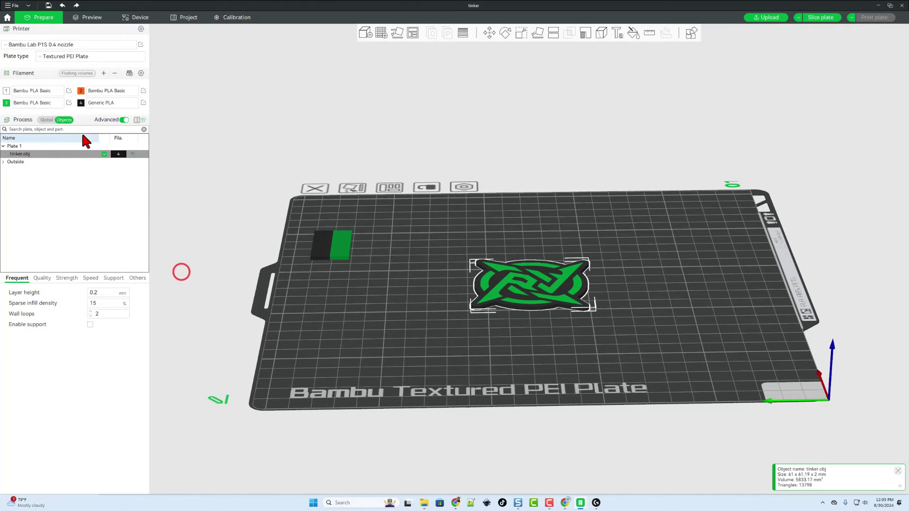
{"action": "left_click_drag", "start_coordinate": [394, 246], "coordinate": [405, 274]}
{"action": "left_click", "coordinate": [538, 296]}
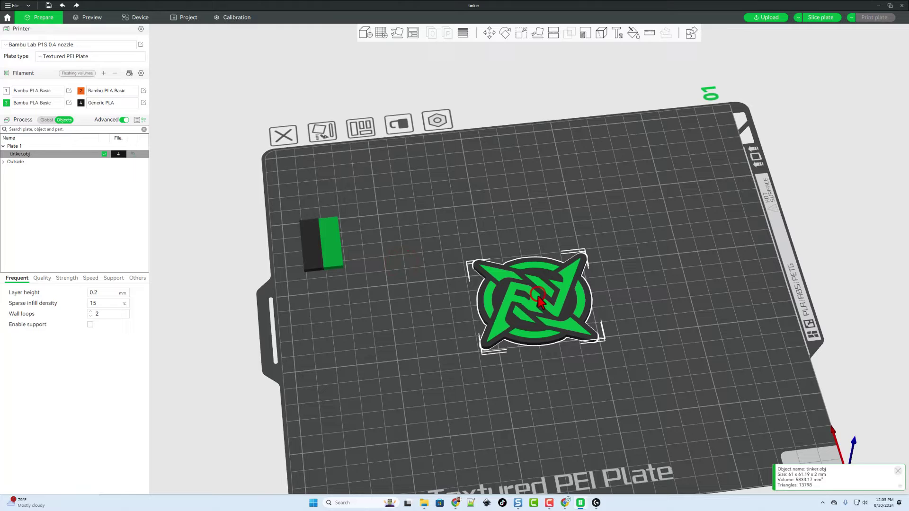
Halve the logo to 1 mm tall and flip it 180° about the X axis.
{"action": "left_click", "coordinate": [519, 31]}
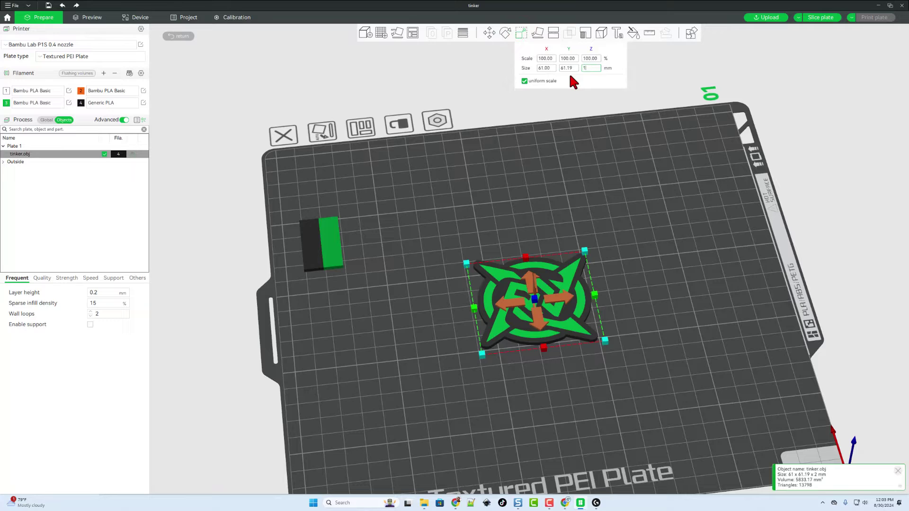
{"action": "key", "text": "Return"}
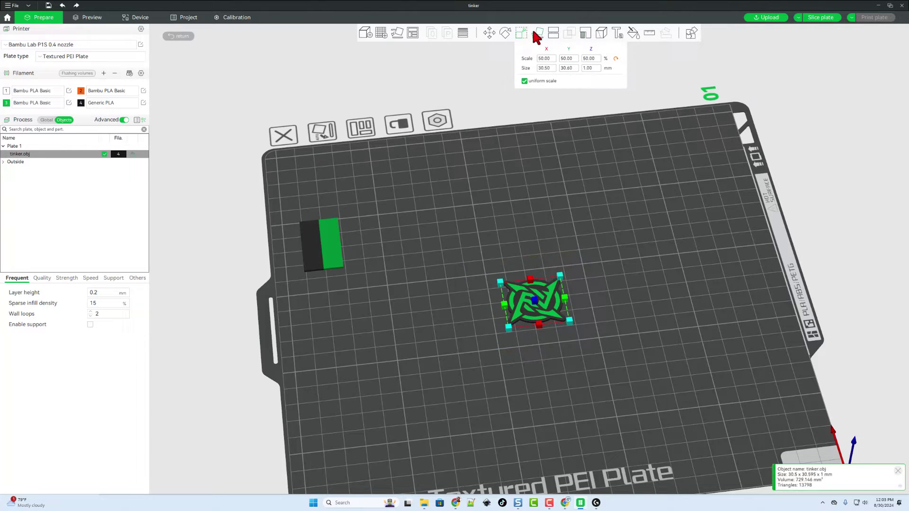
{"action": "left_click", "coordinate": [505, 33]}
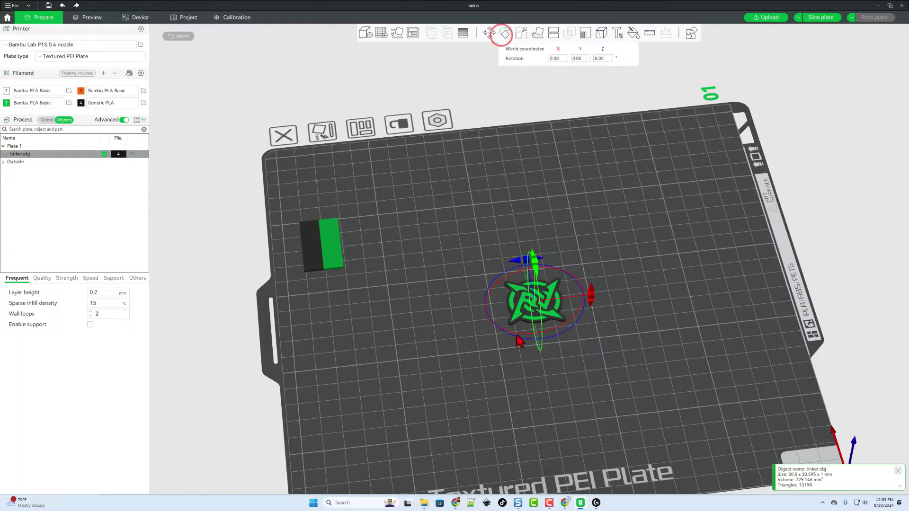
{"action": "left_click_drag", "start_coordinate": [620, 326], "coordinate": [514, 263]}
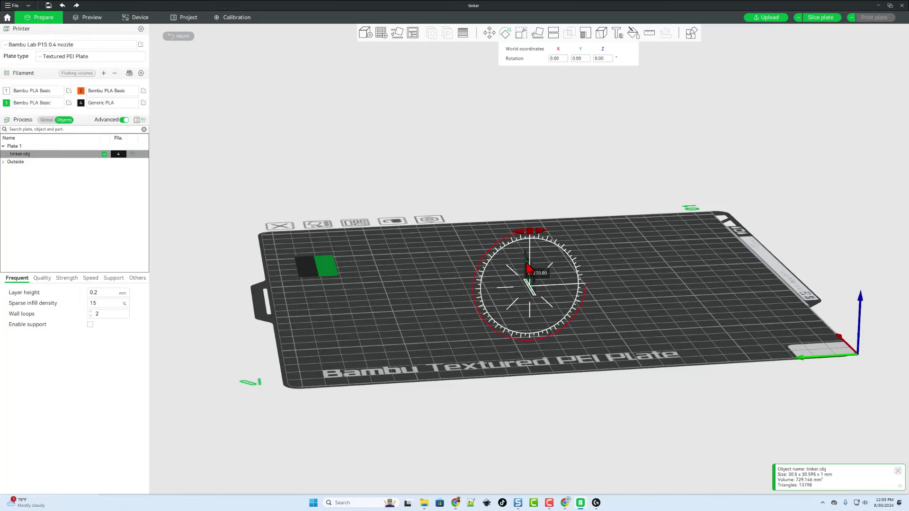
{"action": "left_click_drag", "start_coordinate": [526, 266], "coordinate": [513, 288]}
{"action": "left_click", "coordinate": [376, 323]}
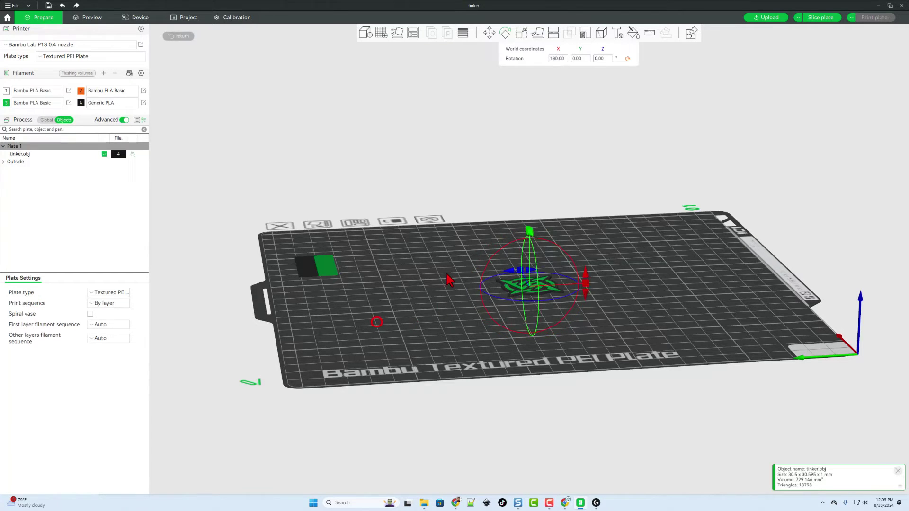
Switch the process settings to Global with a top-down view of the plate.
{"action": "right_click_drag", "start_coordinate": [446, 271], "coordinate": [443, 298]}
{"action": "left_click_drag", "start_coordinate": [433, 278], "coordinate": [434, 290]}
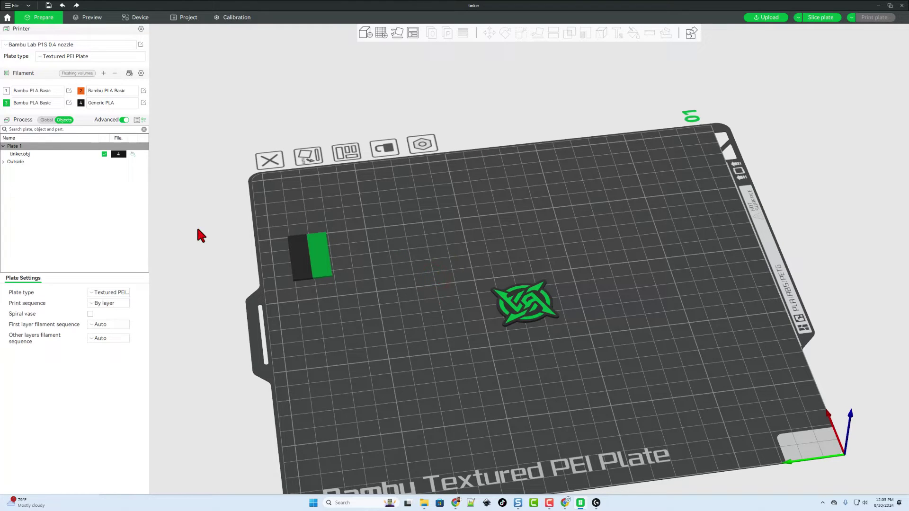
{"action": "left_click", "coordinate": [46, 121]}
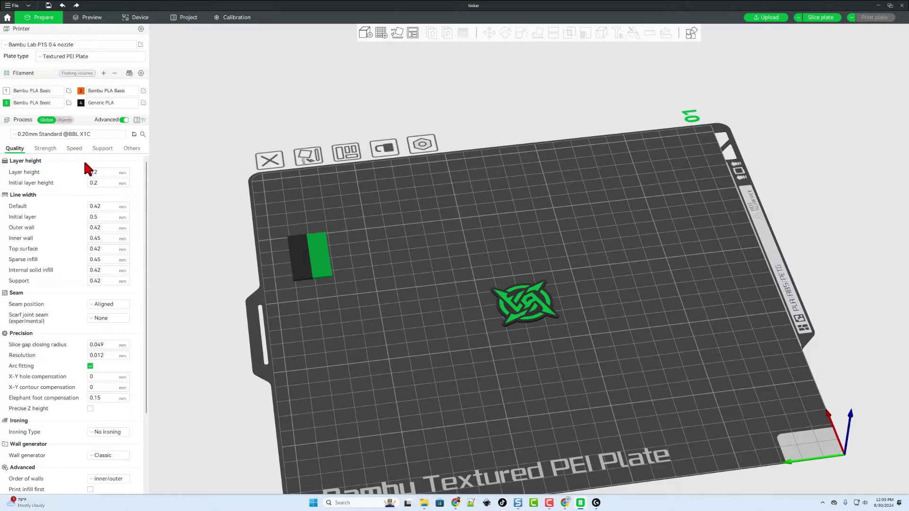
{"action": "left_click_drag", "start_coordinate": [496, 341], "coordinate": [505, 317]}
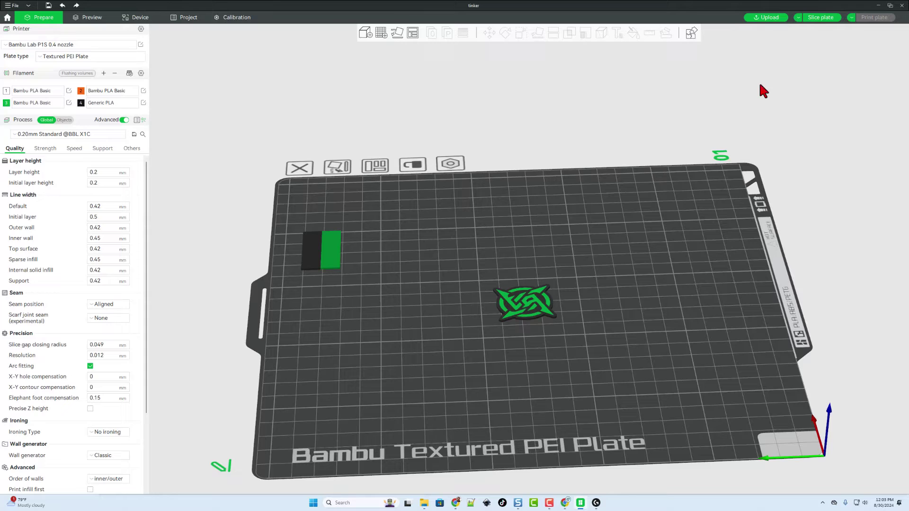
Slice the plate, send the print job to the printer, and start the live camera feed.
{"action": "left_click", "coordinate": [816, 19]}
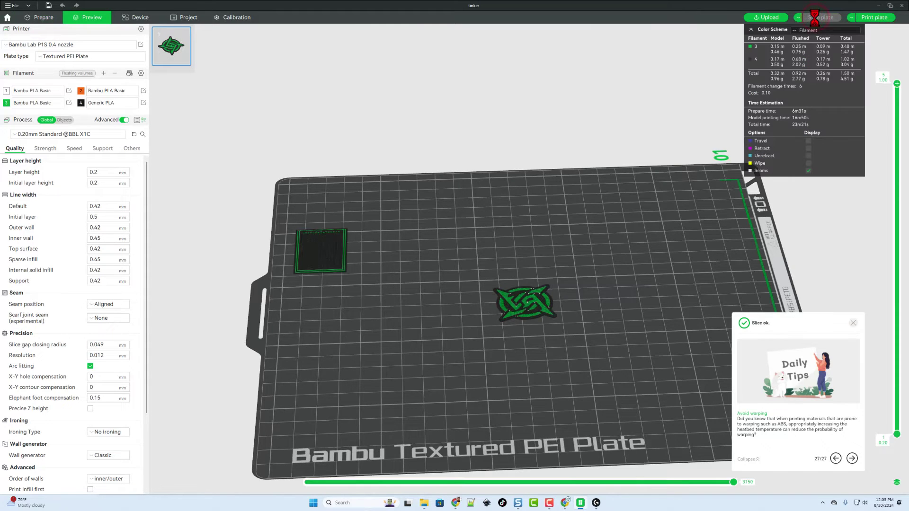
{"action": "left_click", "coordinate": [858, 22]}
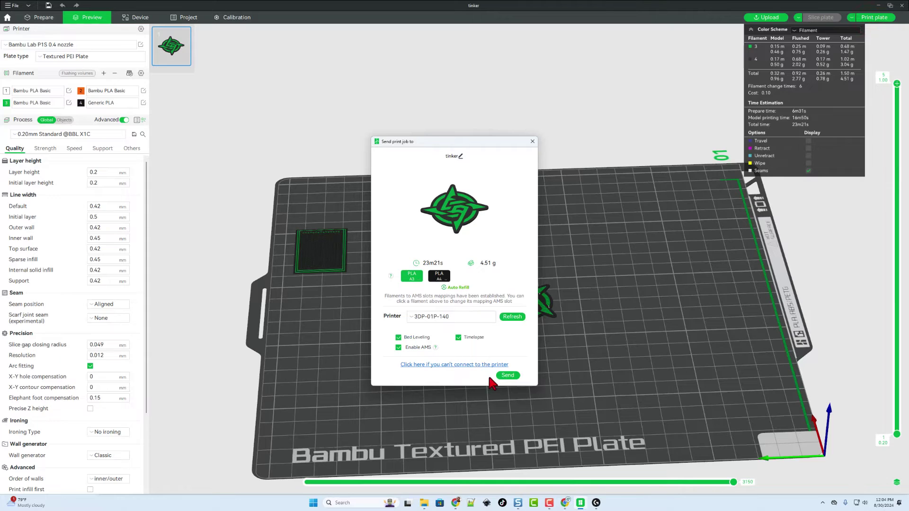
{"action": "left_click", "coordinate": [506, 375]}
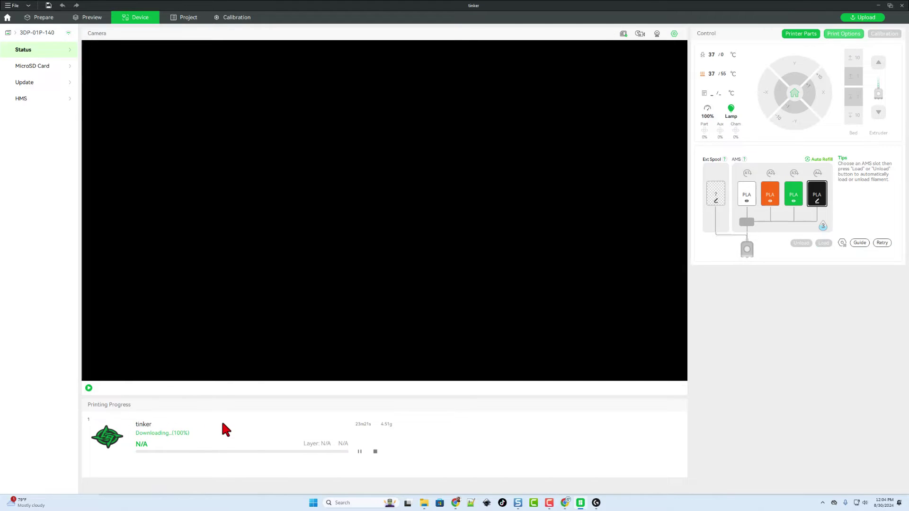
{"action": "left_click", "coordinate": [88, 388]}
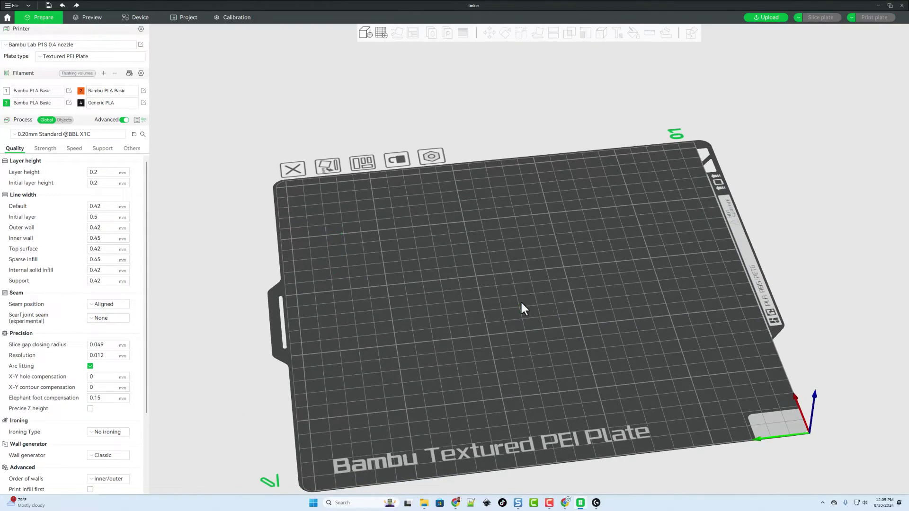
Import star logo base.stl and star logo top.stl together from Downloads.
{"action": "left_click_drag", "start_coordinate": [521, 308], "coordinate": [450, 220]}
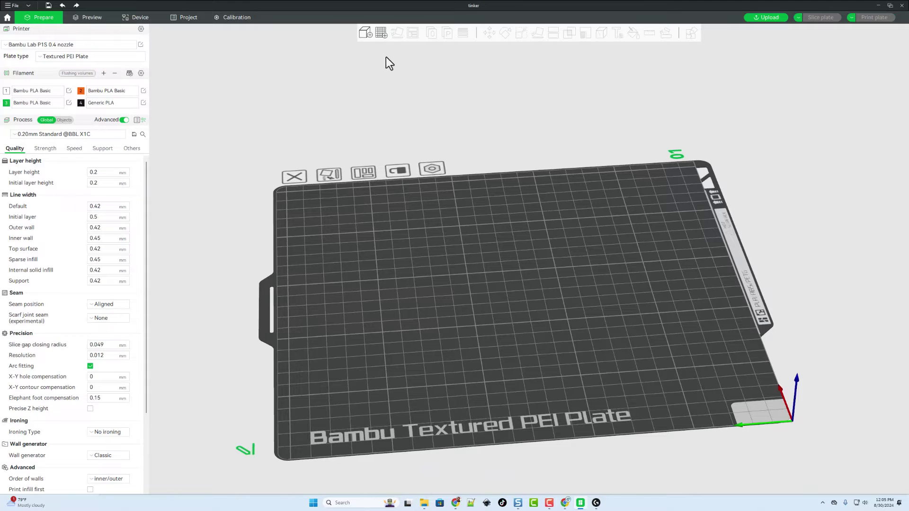
{"action": "left_click", "coordinate": [366, 33]}
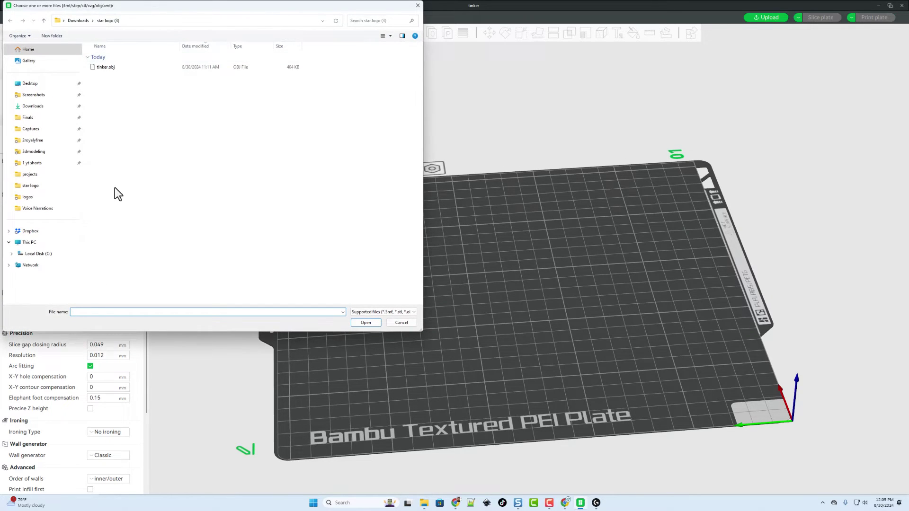
{"action": "left_click", "coordinate": [85, 20]}
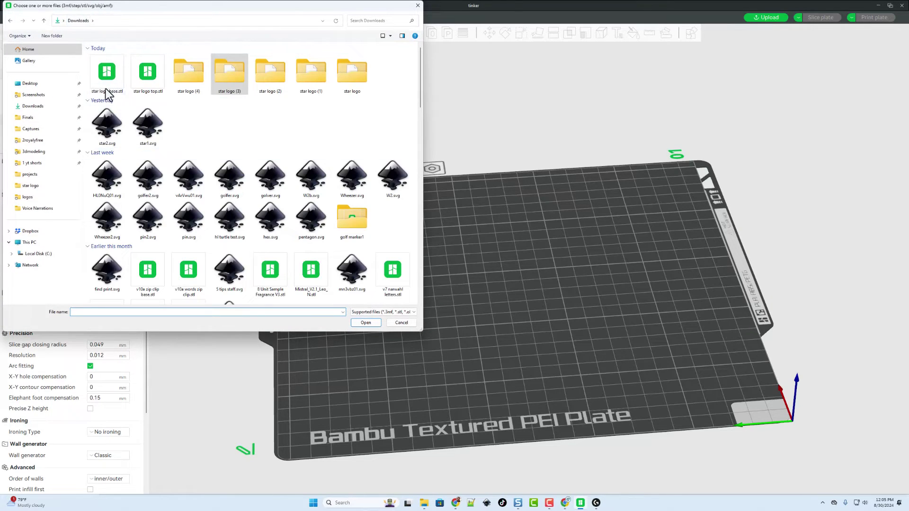
{"action": "left_click_drag", "start_coordinate": [85, 64], "coordinate": [146, 87]}
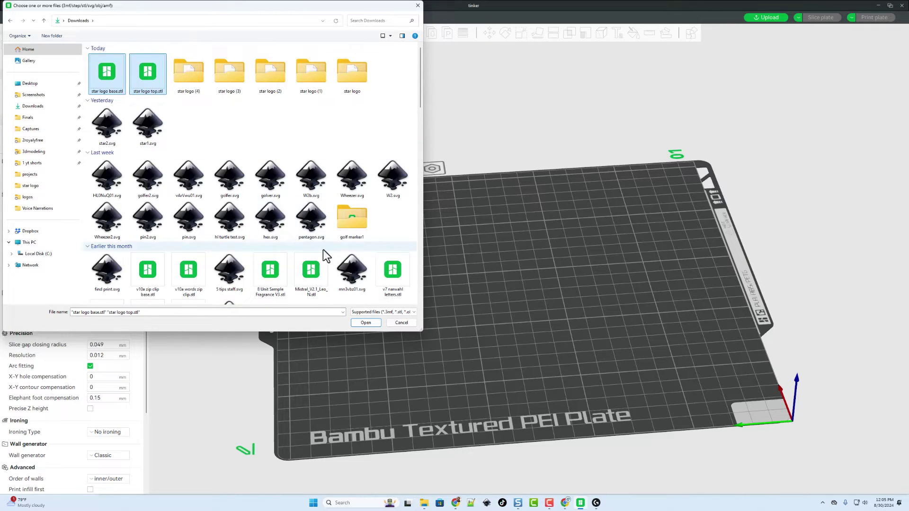
{"action": "left_click", "coordinate": [366, 323]}
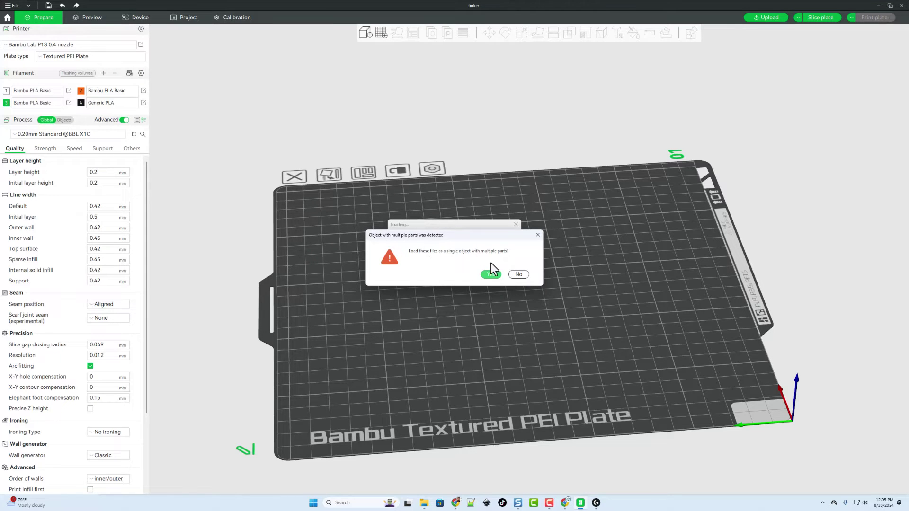
Load the two STLs as one multi-part object and switch Process to Objects.
{"action": "left_click", "coordinate": [491, 275]}
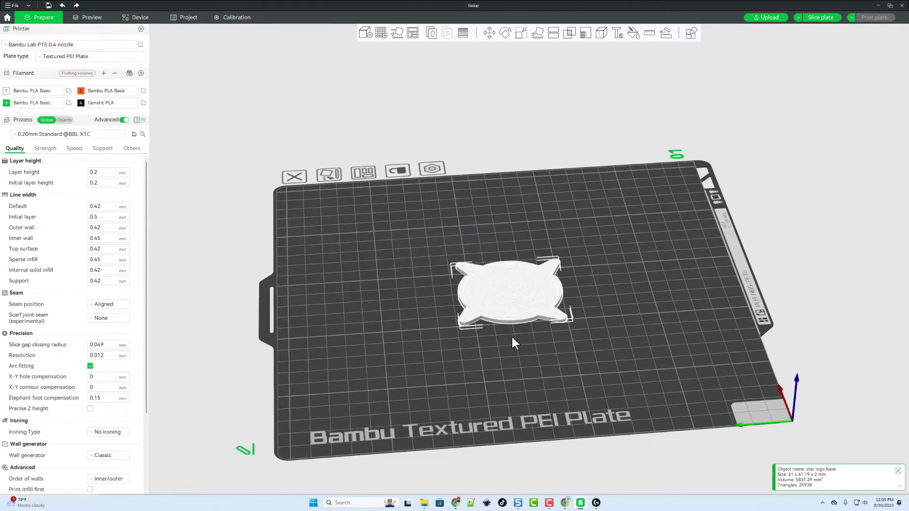
{"action": "scroll", "coordinate": [521, 355], "scroll_direction": "up", "scroll_amount": 3}
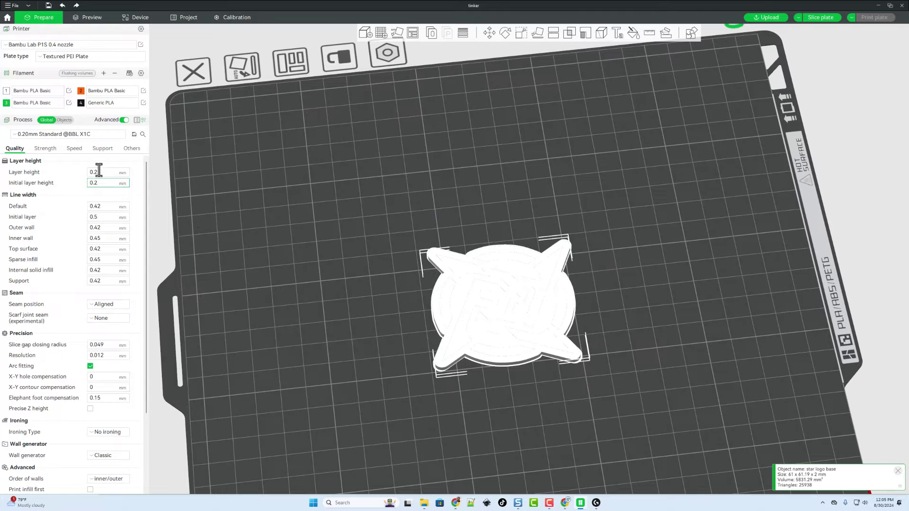
{"action": "left_click", "coordinate": [65, 120]}
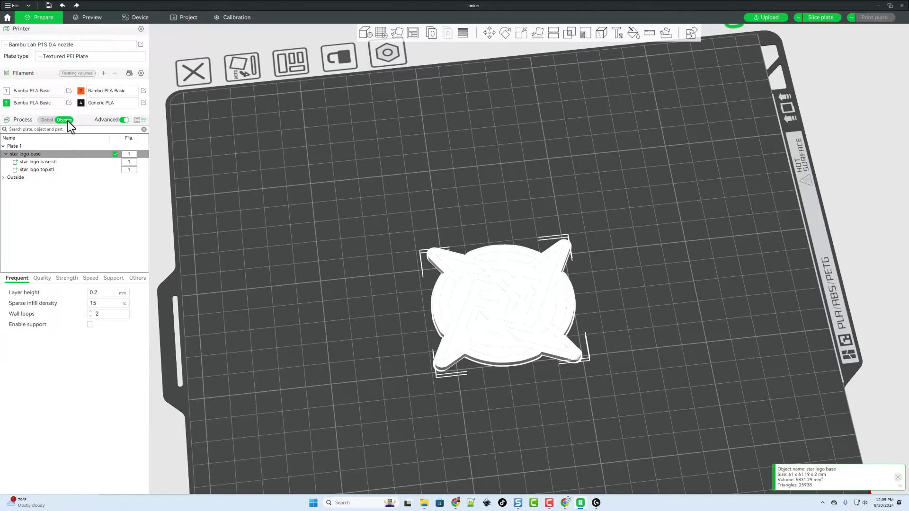
Assign the base part to black filament 4 and the top part to green filament 3.
{"action": "left_click", "coordinate": [126, 163]}
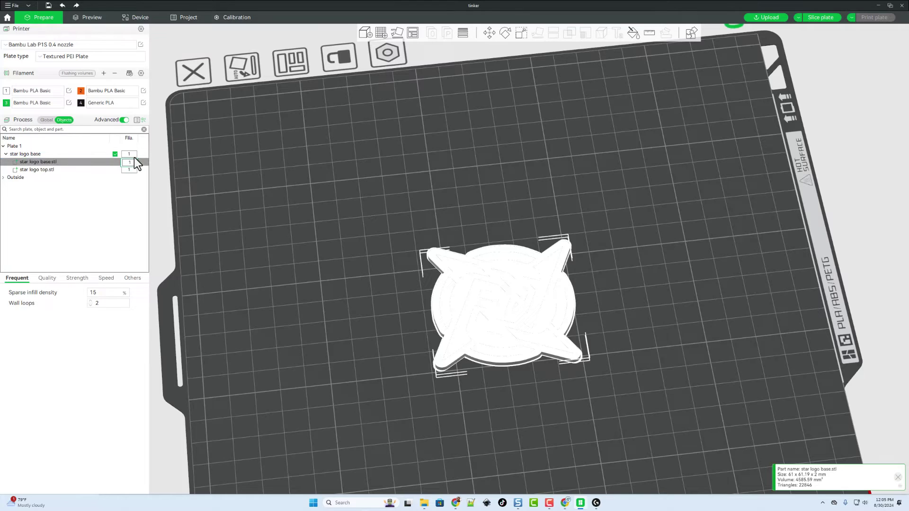
{"action": "left_click", "coordinate": [135, 163]}
{"action": "left_click", "coordinate": [128, 202]}
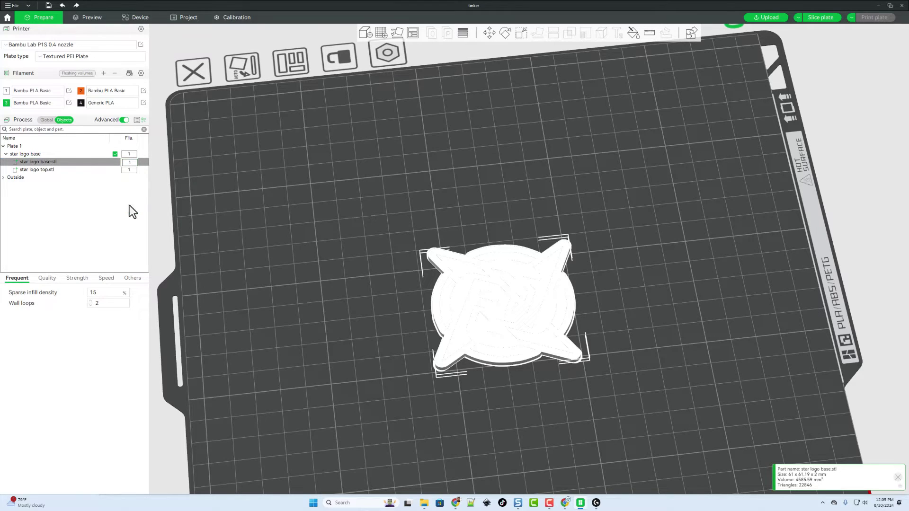
{"action": "left_click", "coordinate": [132, 169]}
{"action": "left_click", "coordinate": [132, 171]}
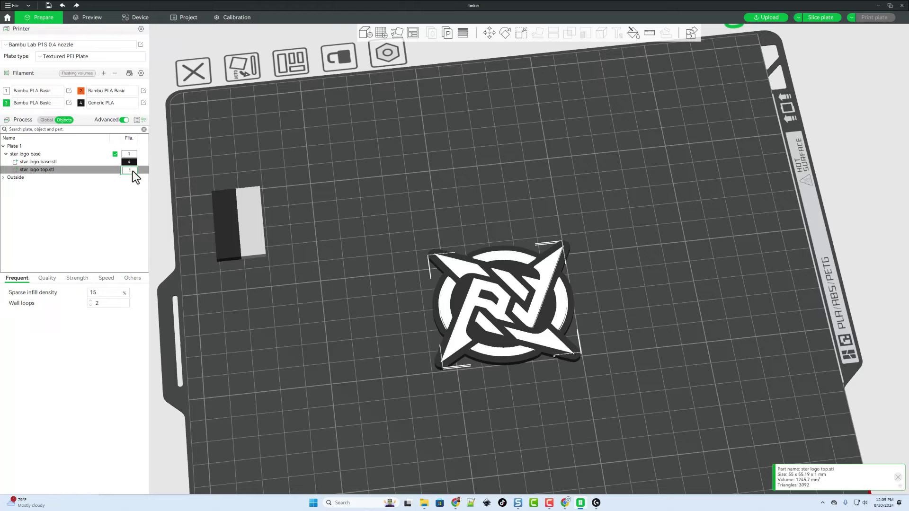
{"action": "left_click", "coordinate": [128, 201]}
{"action": "left_click", "coordinate": [401, 303]}
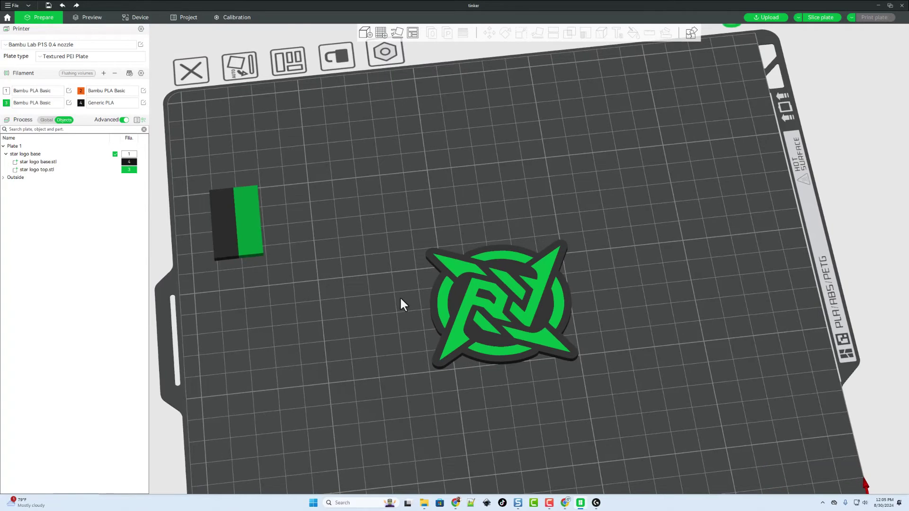
{"action": "left_click_drag", "start_coordinate": [400, 303], "coordinate": [433, 271]}
Flip the star logo 180° about the X axis.
{"action": "left_click", "coordinate": [455, 272]}
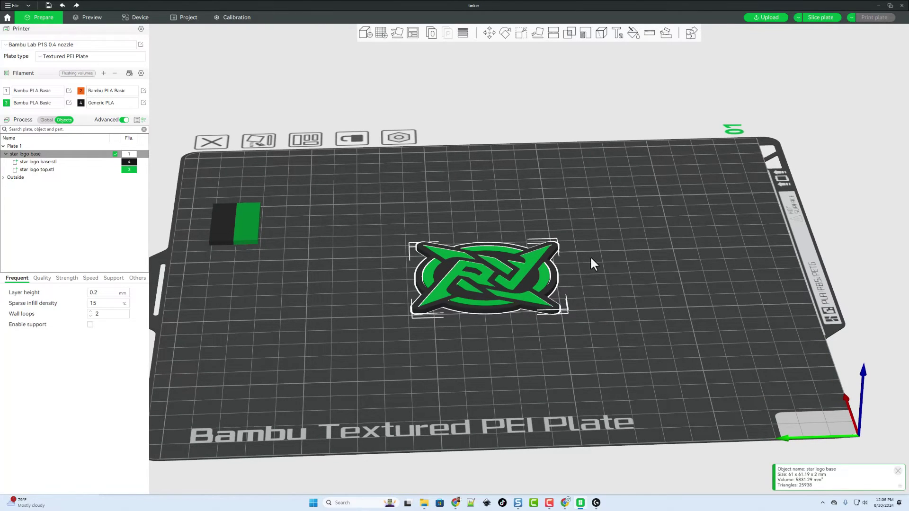
{"action": "left_click", "coordinate": [507, 34]}
{"action": "left_click_drag", "start_coordinate": [597, 262], "coordinate": [444, 277]}
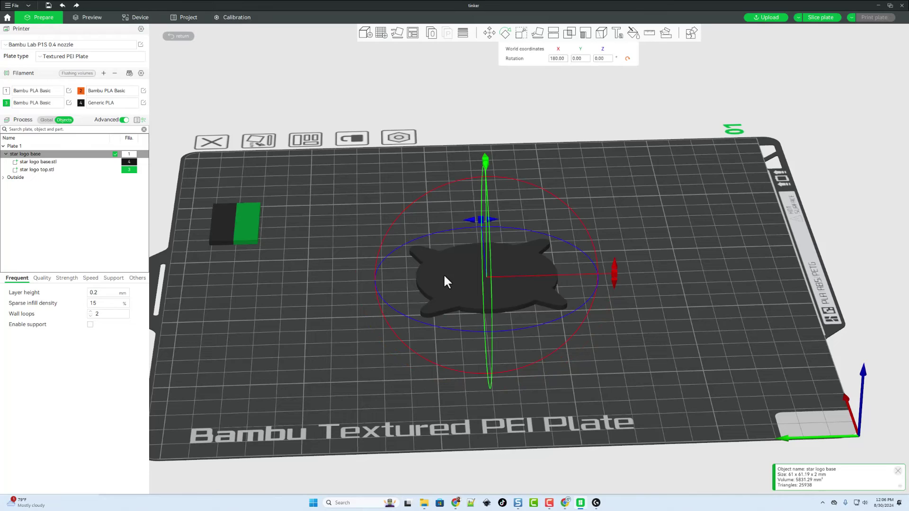
{"action": "mouse_move", "coordinate": [369, 364]}
{"action": "left_mouse_down"}
{"action": "mouse_move", "coordinate": [377, 328]}
{"action": "mouse_move", "coordinate": [362, 367]}
{"action": "left_mouse_up"}
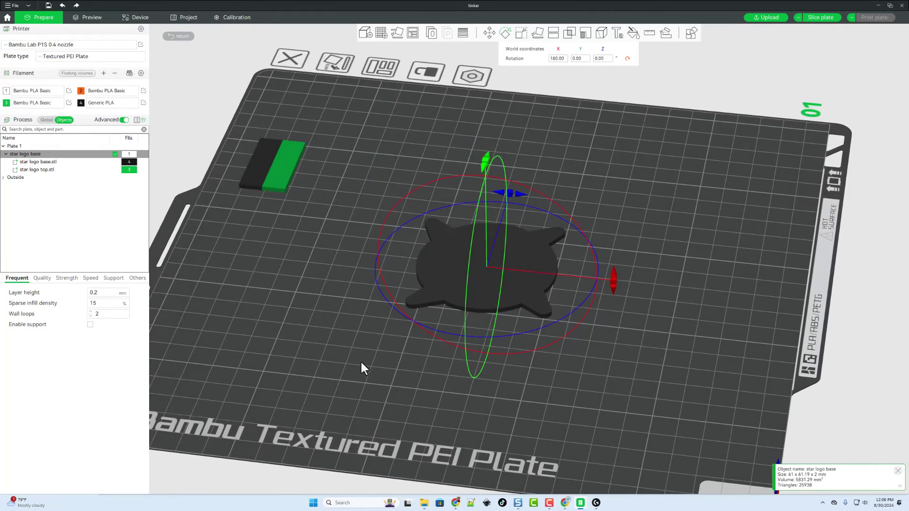
Scale the logo uniformly to 1 mm thick, about 30.5 × 30.59 mm.
{"action": "left_click", "coordinate": [521, 33]}
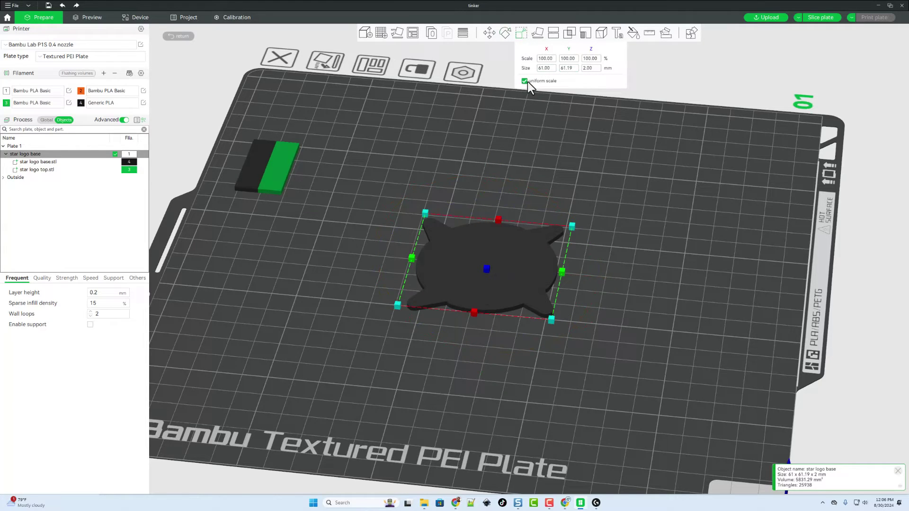
{"action": "left_click", "coordinate": [585, 69]}
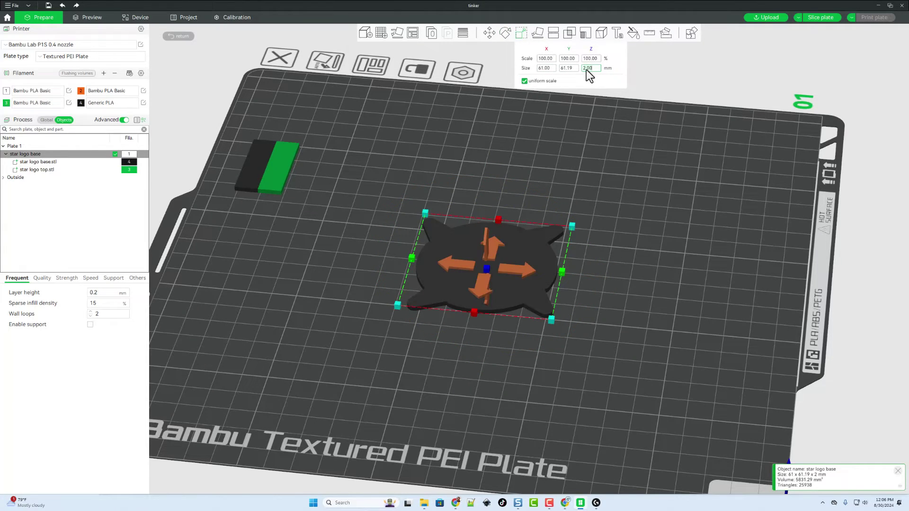
{"action": "type", "text": "1"}
{"action": "key", "text": "Return"}
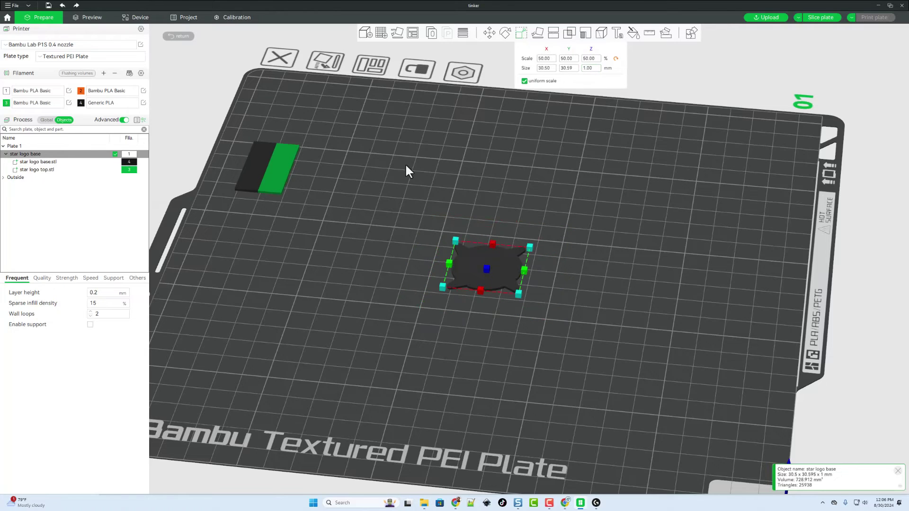
{"action": "mouse_move", "coordinate": [359, 240]}
{"action": "left_mouse_down"}
{"action": "mouse_move", "coordinate": [371, 235]}
{"action": "mouse_move", "coordinate": [360, 236]}
{"action": "left_mouse_up"}
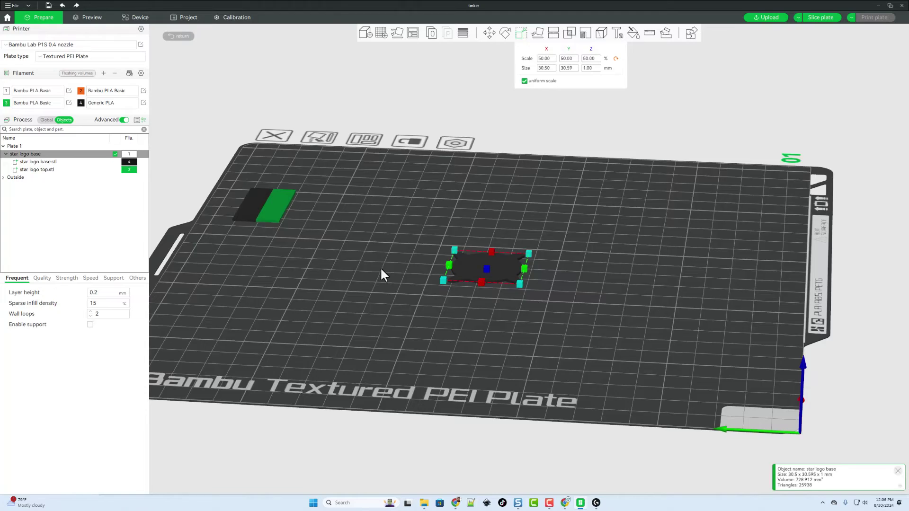
{"action": "scroll", "coordinate": [530, 317], "scroll_direction": "up", "scroll_amount": 10}
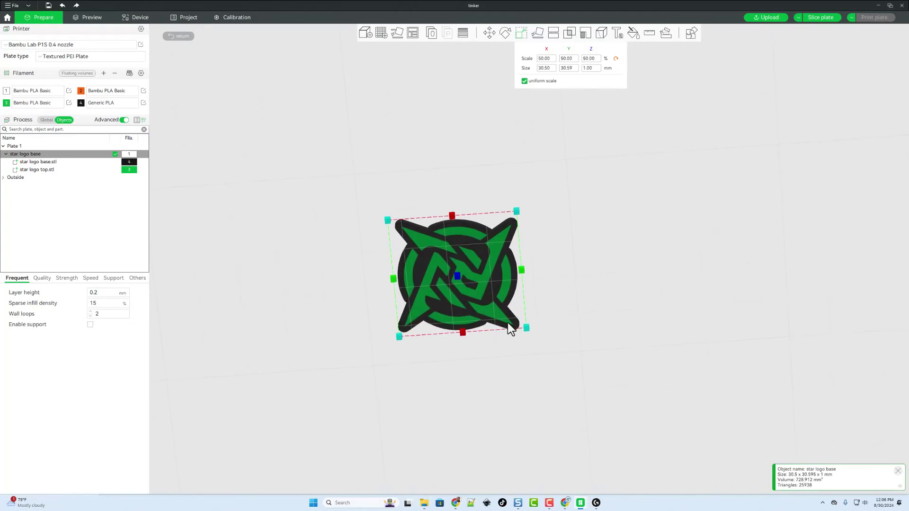
{"action": "left_click_drag", "start_coordinate": [508, 324], "coordinate": [449, 308]}
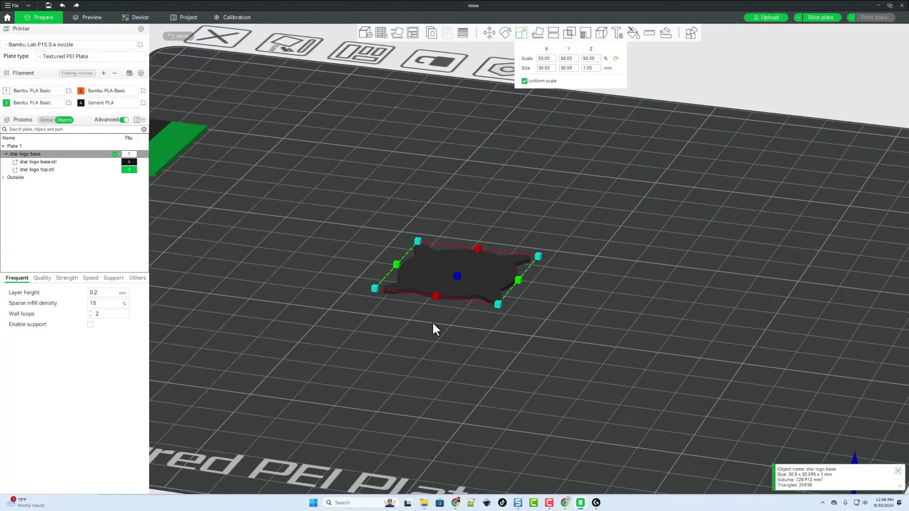
{"action": "left_click_drag", "start_coordinate": [431, 355], "coordinate": [437, 357]}
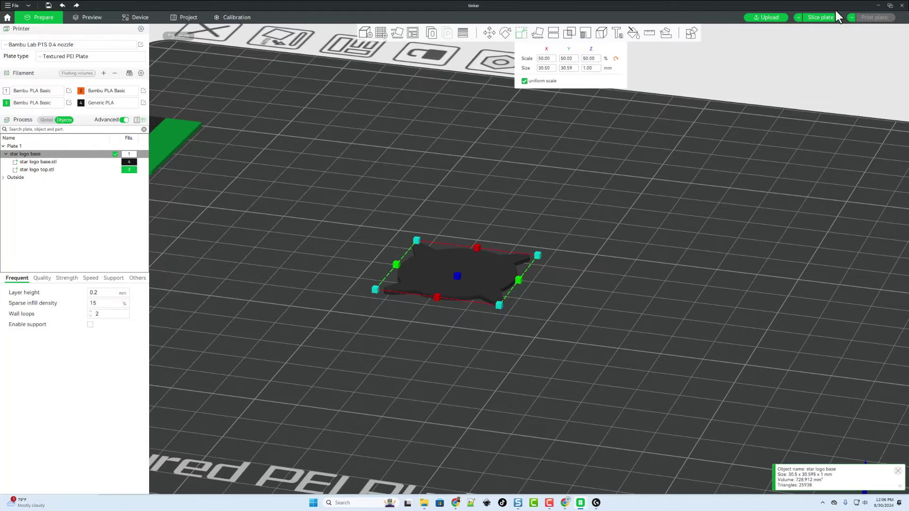
Slice the plate and check the star logo's filament usage and print time in Preview.
{"action": "left_click", "coordinate": [822, 18]}
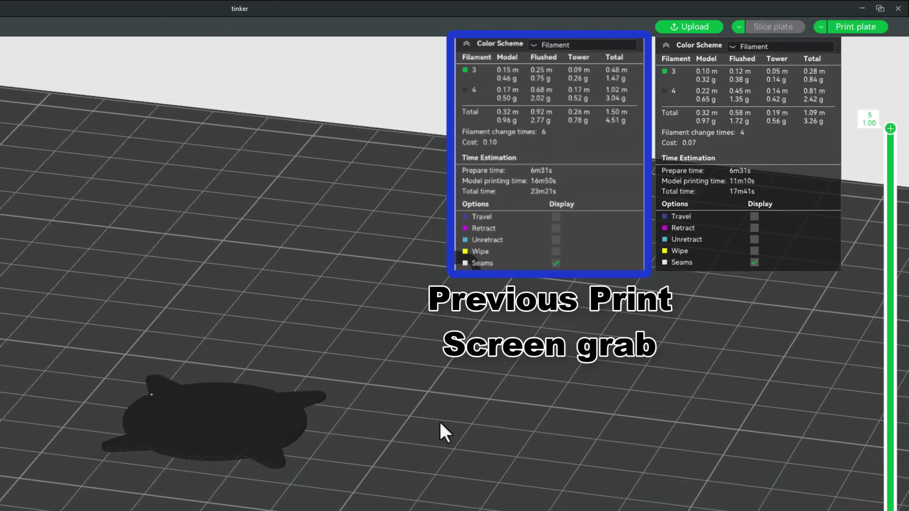
{"action": "left_click_drag", "start_coordinate": [383, 458], "coordinate": [382, 457]}
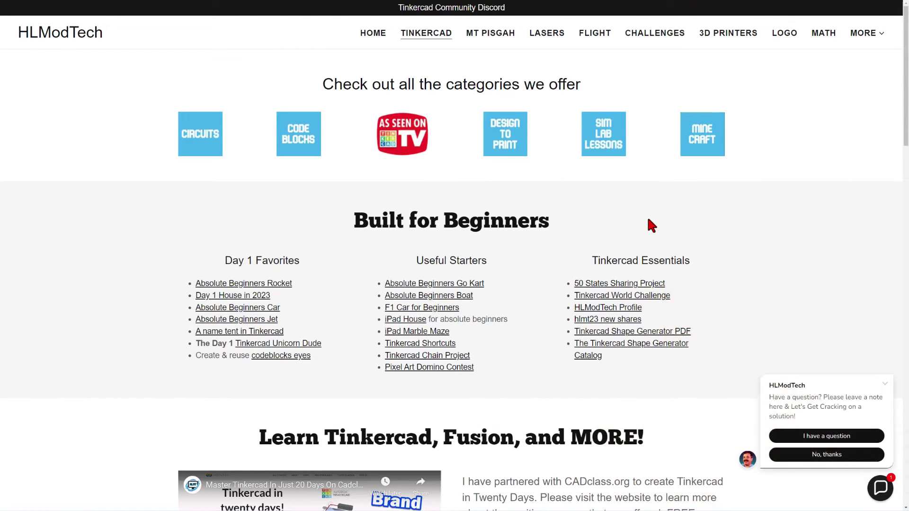
{"action": "scroll", "coordinate": [649, 225], "scroll_direction": "down", "scroll_amount": 2}
{"action": "scroll", "coordinate": [644, 268], "scroll_direction": "down", "scroll_amount": 3}
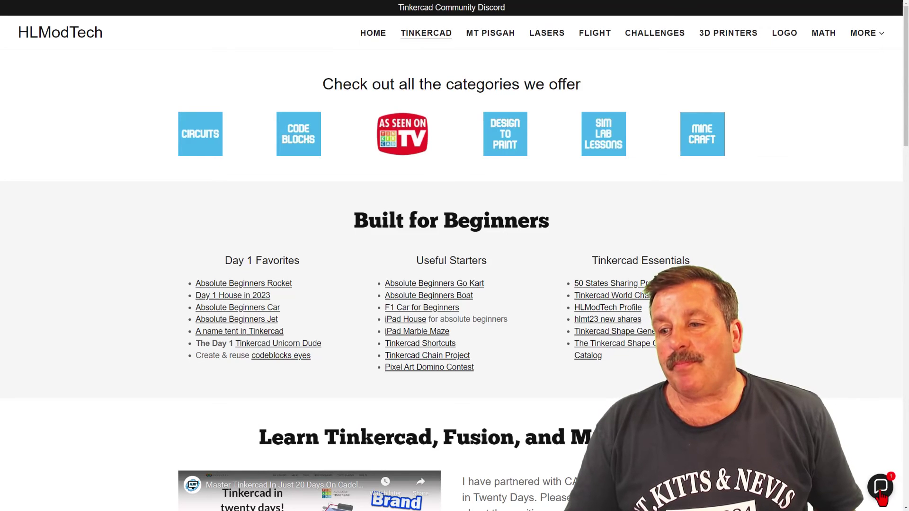
{"action": "left_click", "coordinate": [881, 488]}
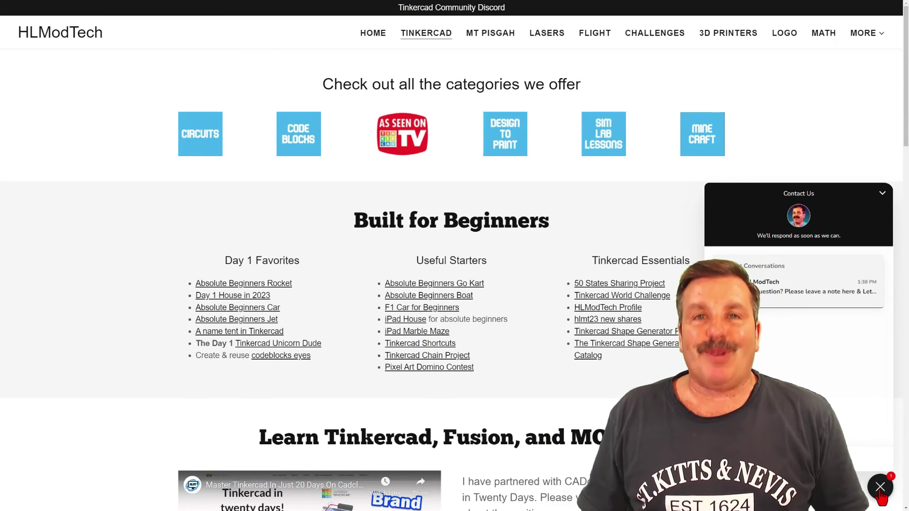
{"action": "left_click", "coordinate": [880, 492]}
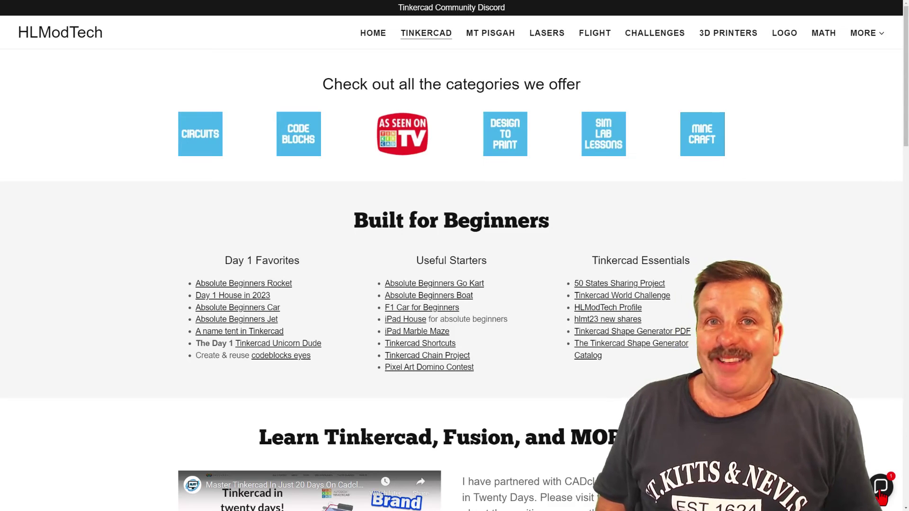